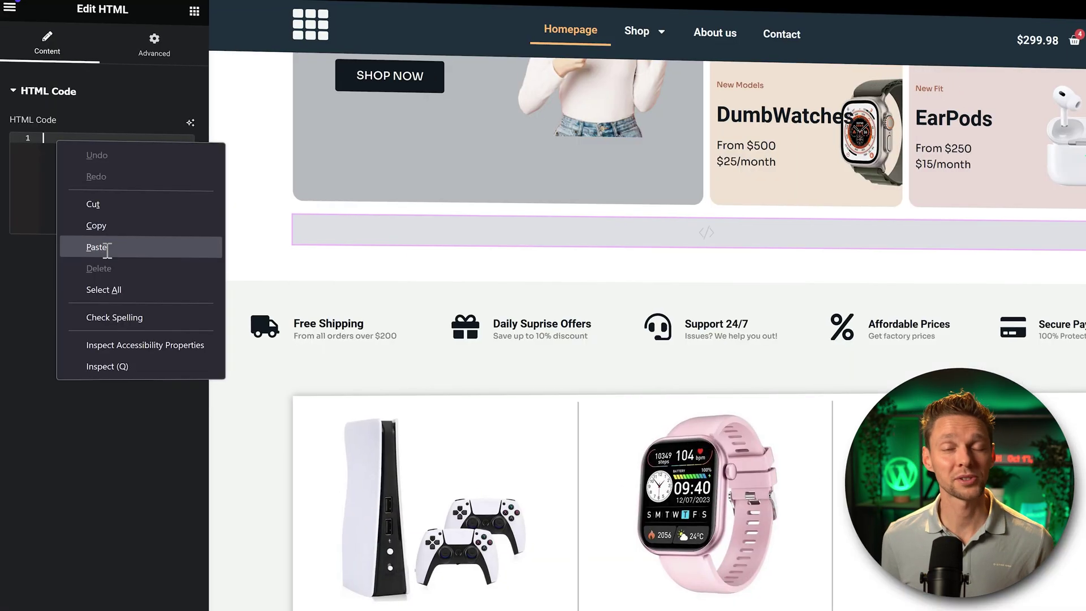
Move past the Website Details ad-code preview to a blank new Firefox tab.
click(97, 245)
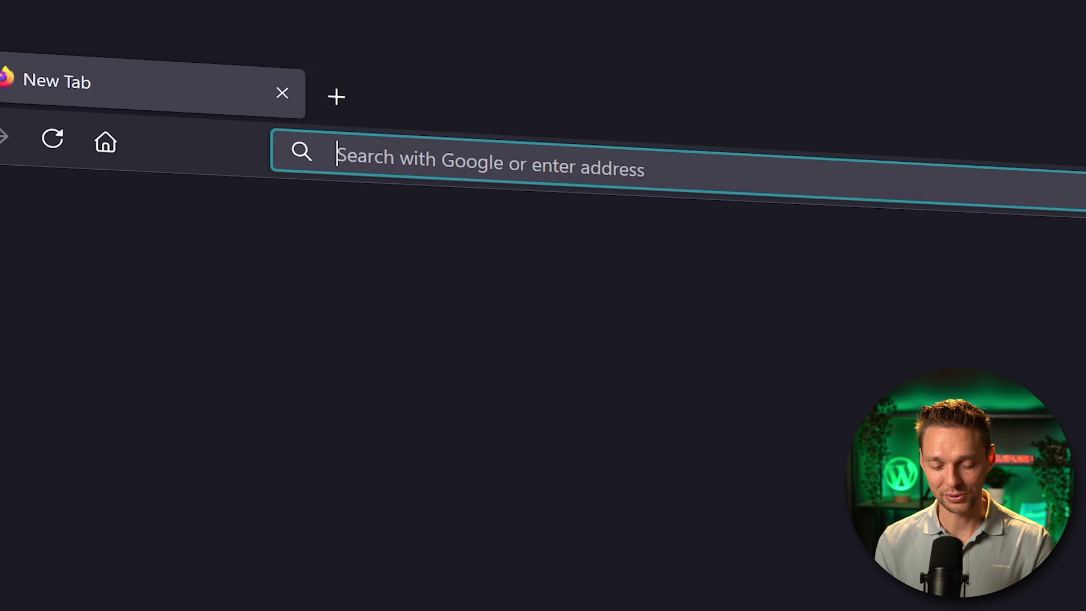
Visit wp.discount/hilltop to load the HilltopAds homepage.
text(wp.discount/)
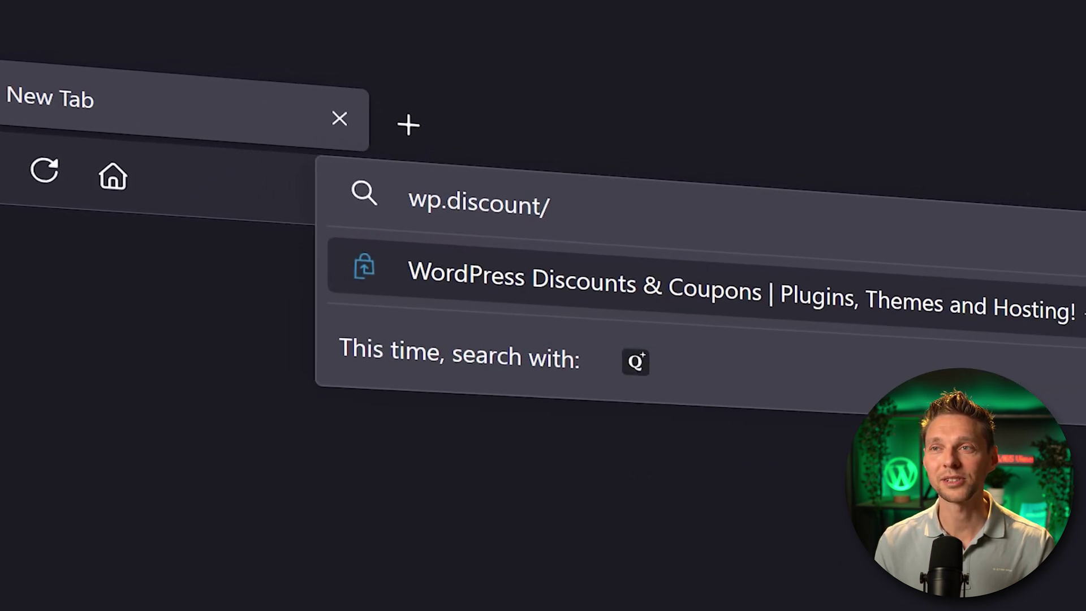
text(hilltop)
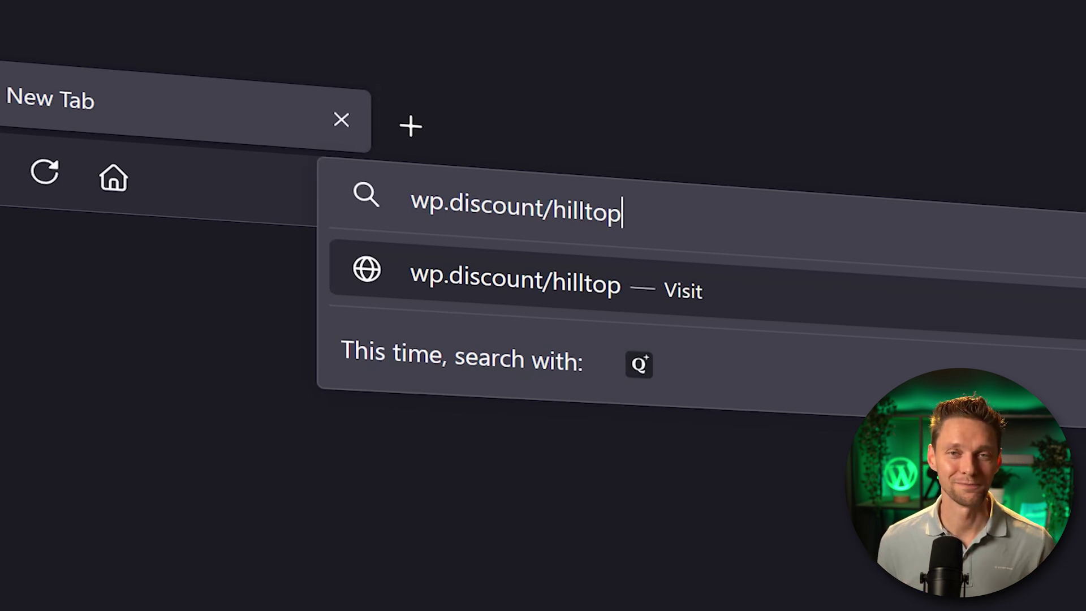
key(Return)
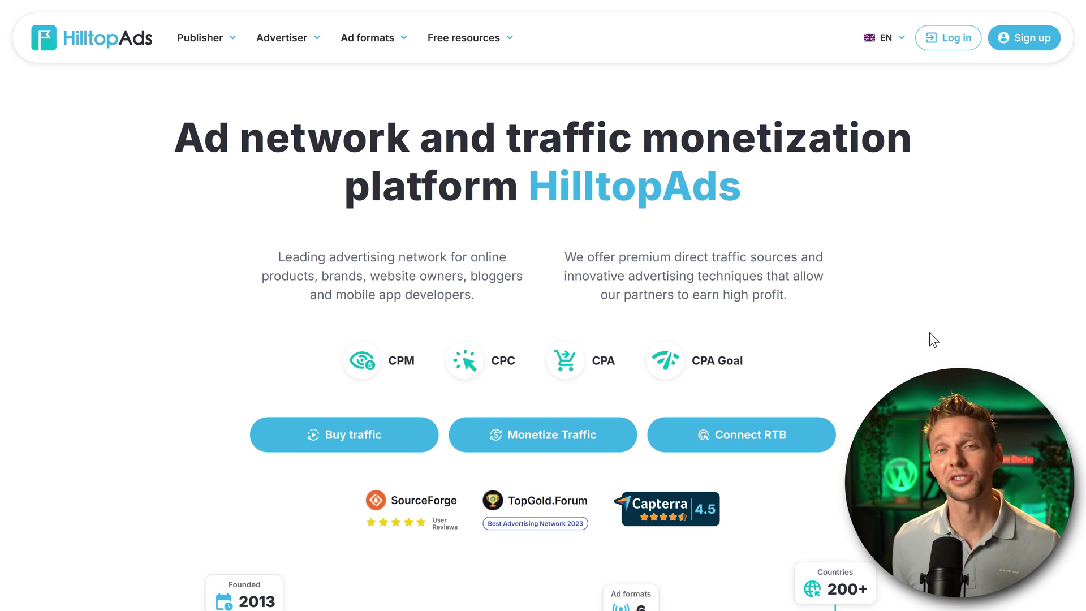
Scroll the HilltopAds homepage and choose Monetize Traffic to reach the Join HilltopAds form.
middle_click(930, 272)
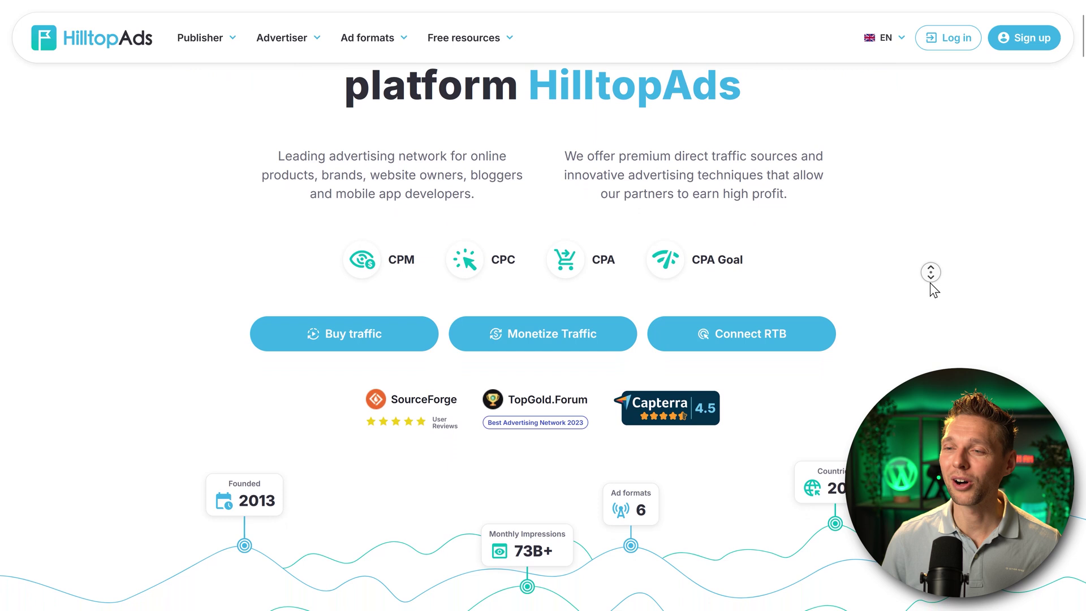
click(922, 291)
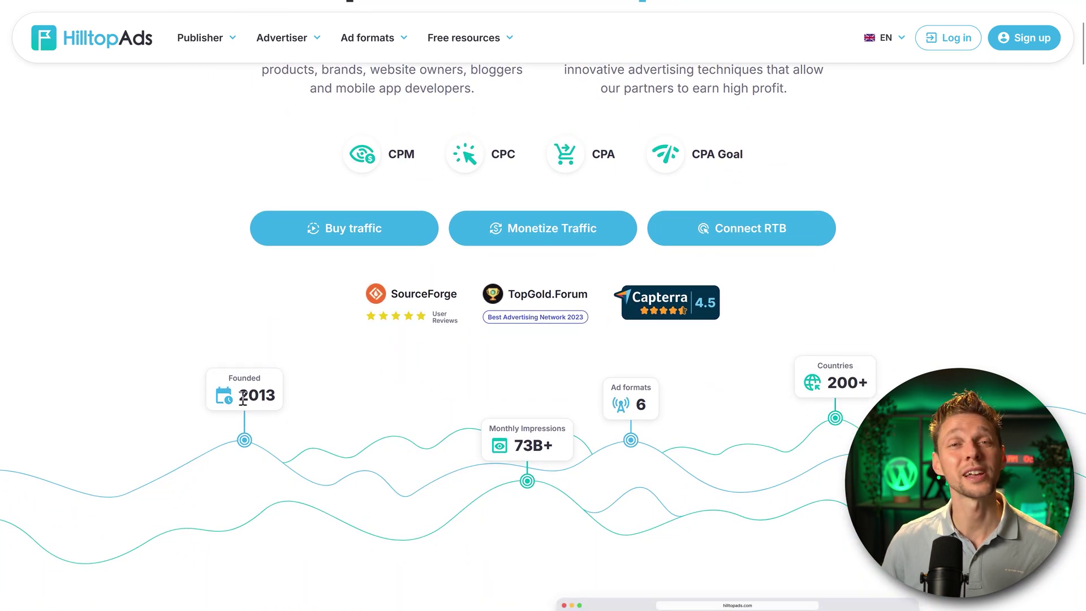
drag(242, 397, 284, 397)
click(287, 397)
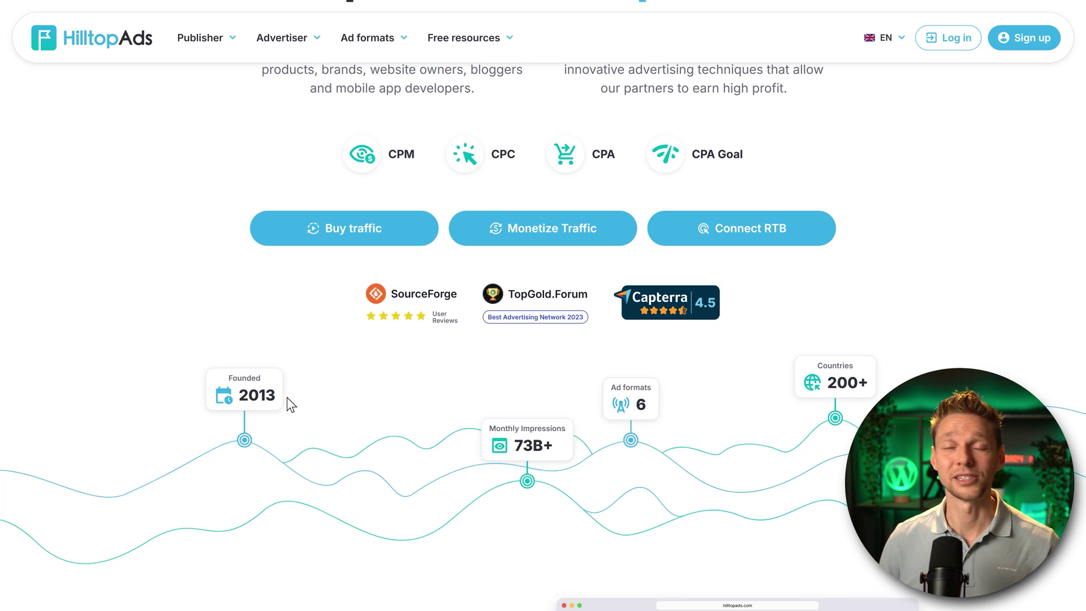
middle_click(946, 329)
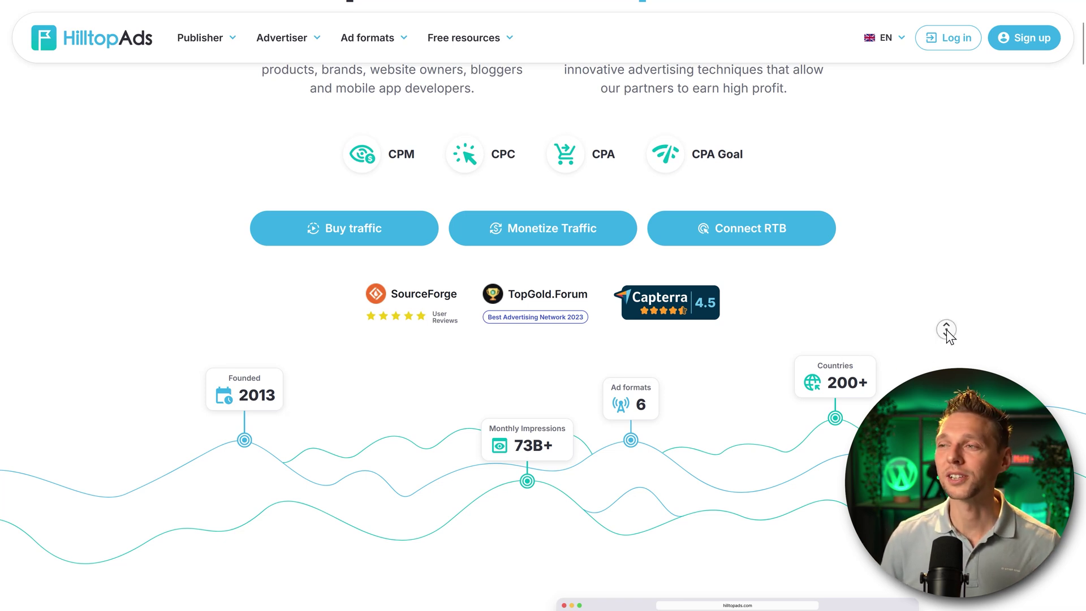
middle_click(946, 329)
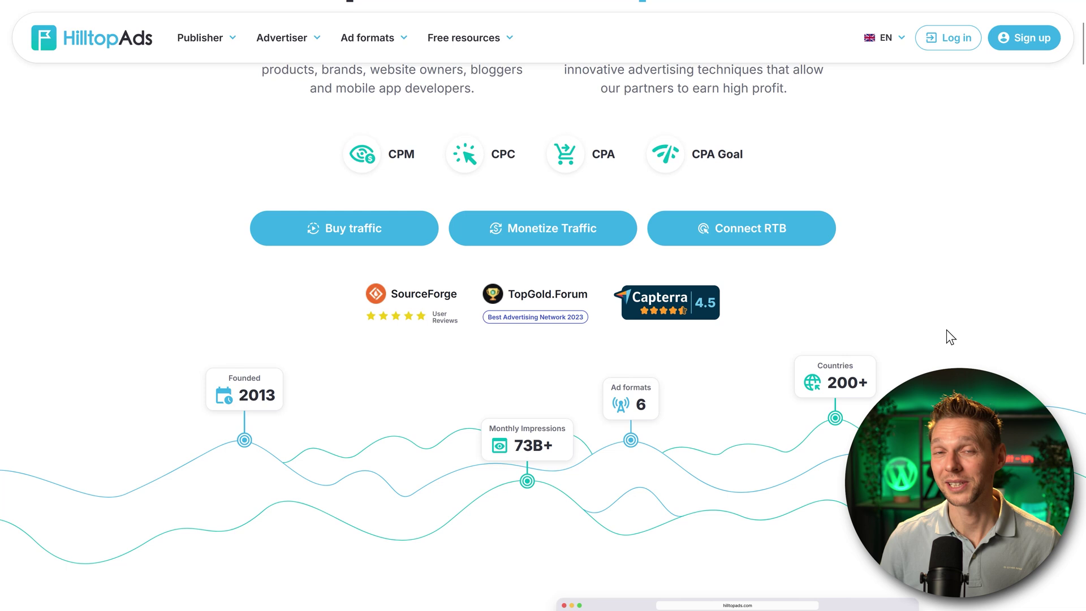
scroll(803, 216, up, 1)
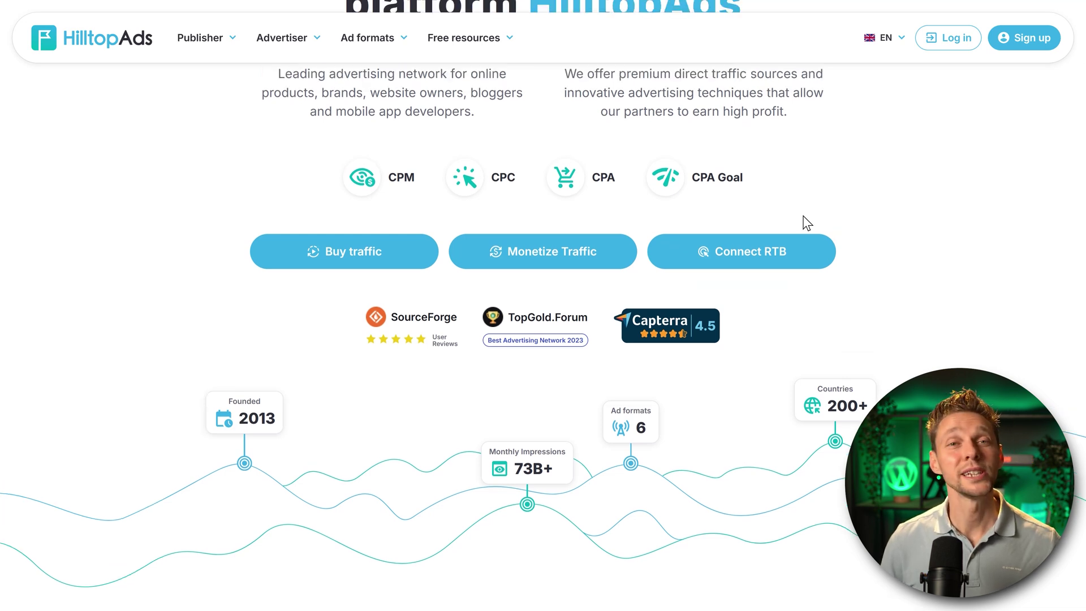
click(535, 261)
Sign up as a Publisher with name, email and password, accepting the Terms.
click(504, 257)
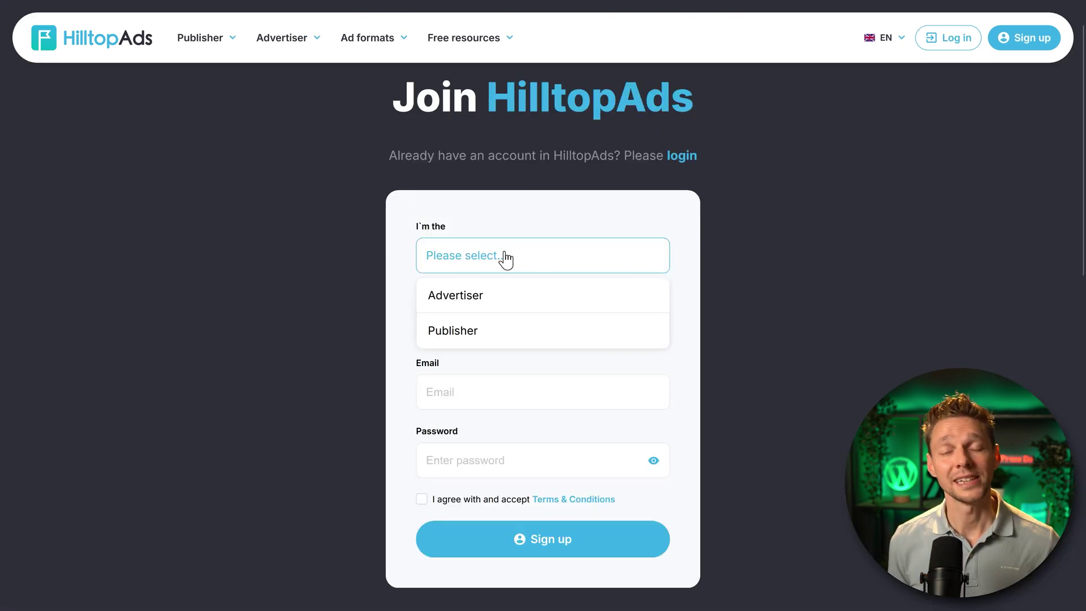
click(482, 334)
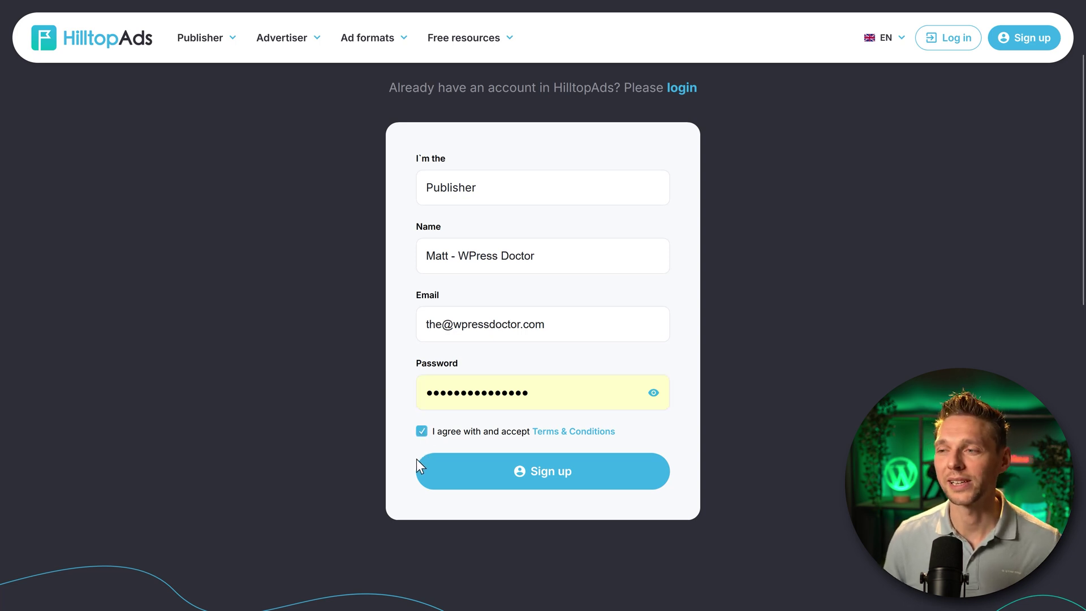
click(555, 474)
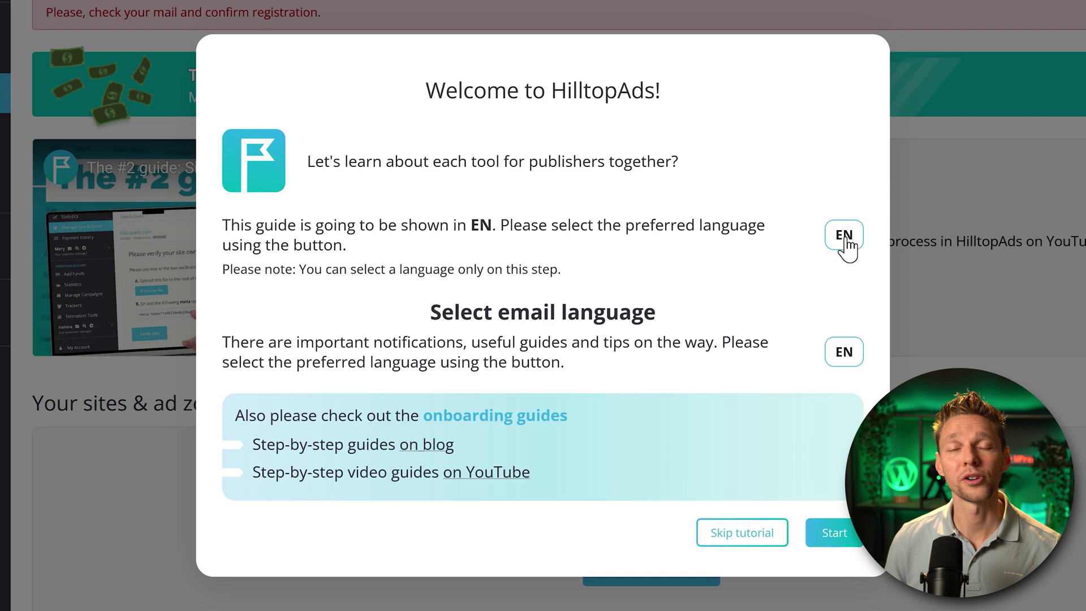
Keep English as the guide language, start the tutorial and advance to tip 2 of 6.
click(844, 236)
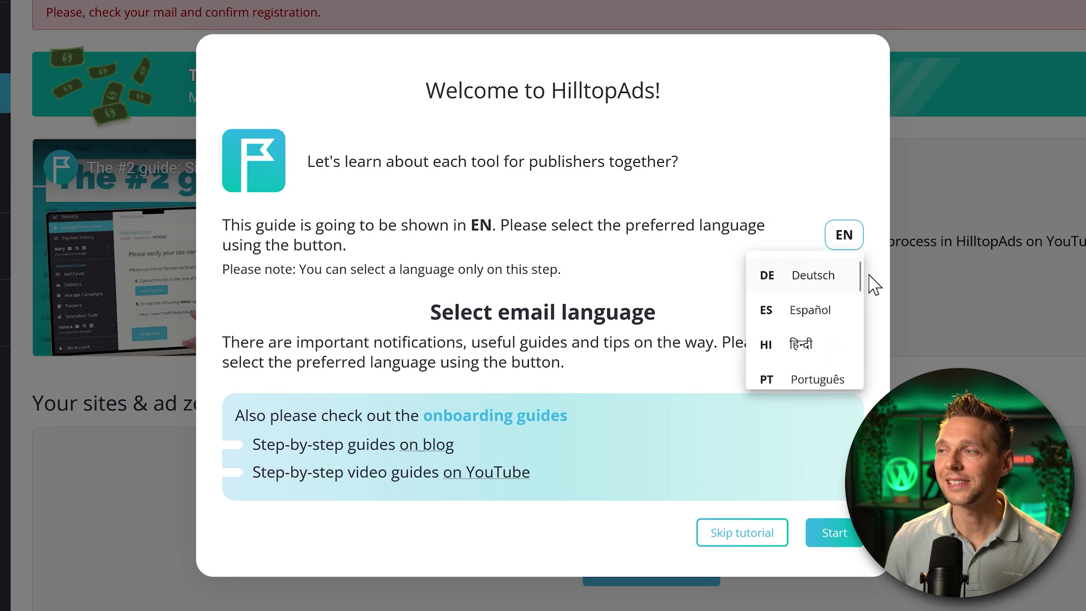
drag(859, 282, 856, 389)
click(804, 262)
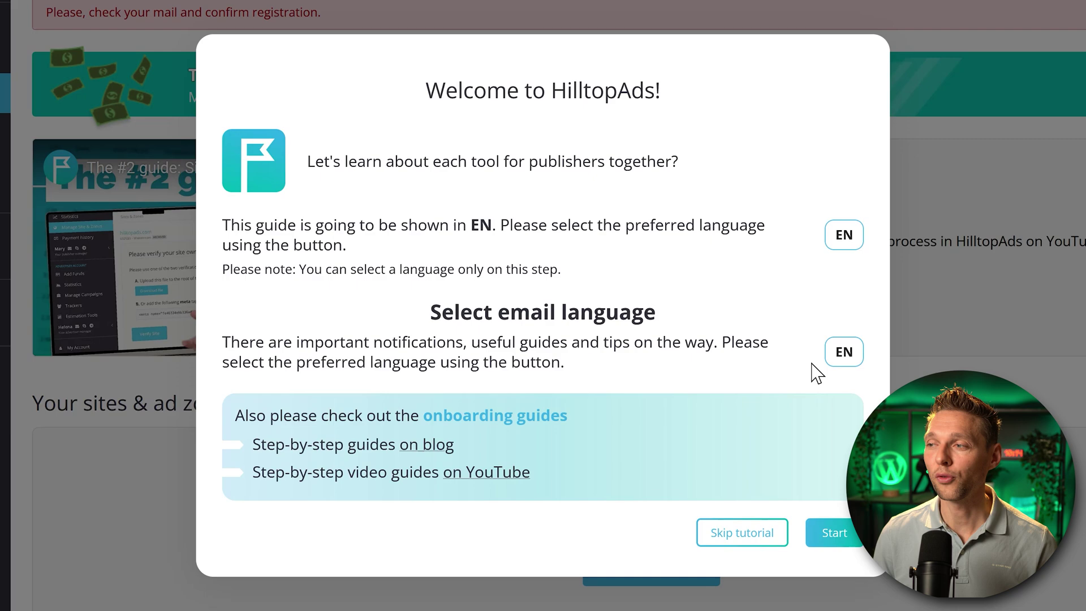
click(835, 534)
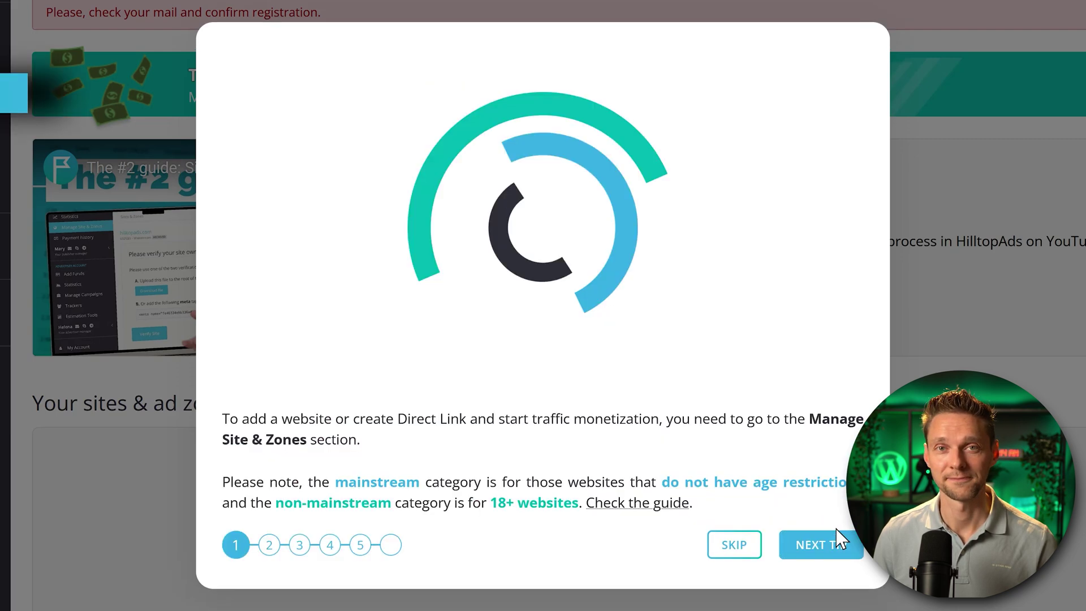
click(836, 536)
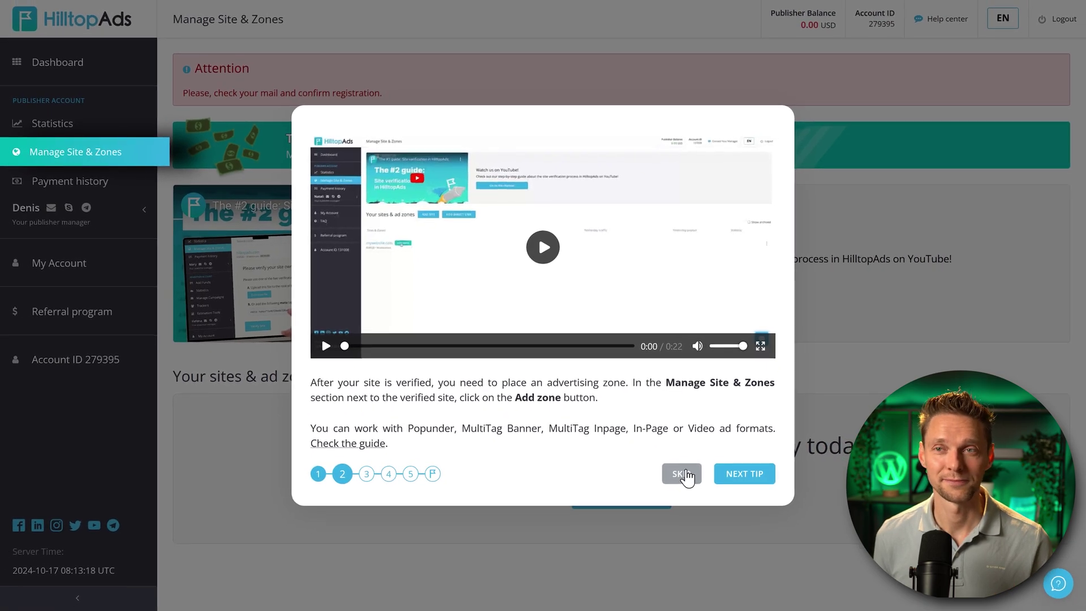
Skip the tutorial and confirm the account via CONFIRM EMAIL in the Outlook message.
click(682, 474)
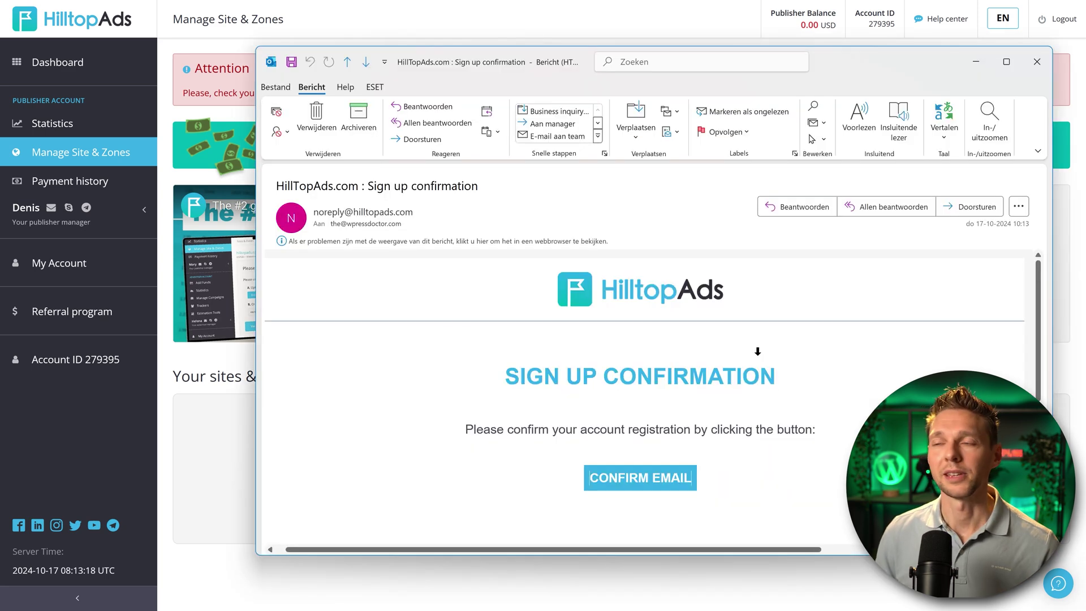
click(649, 491)
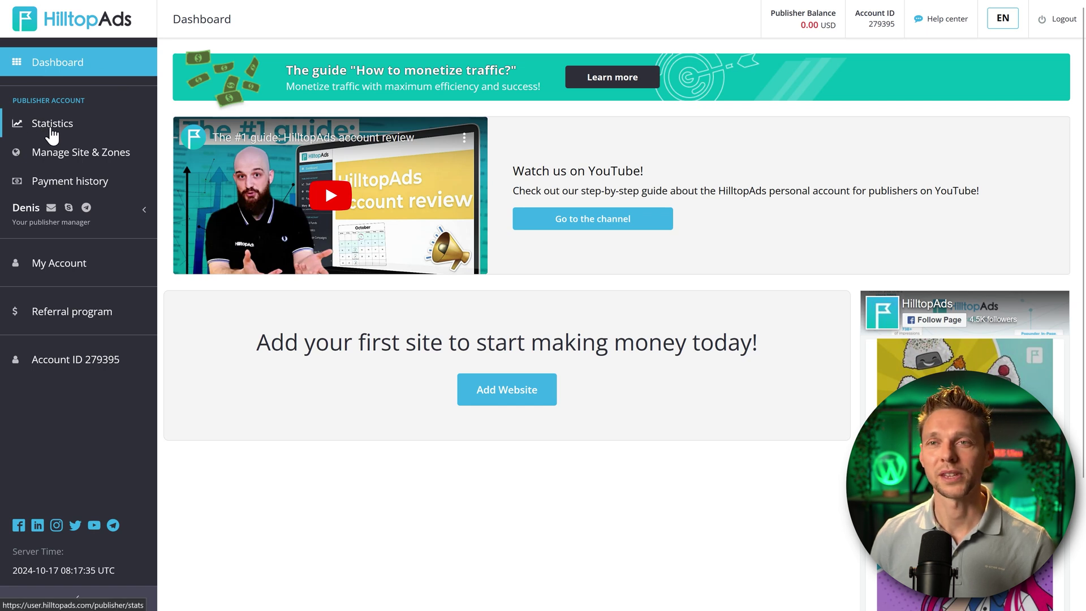
Open Statistics from the sidebar, which shows no data for 2024-10-17.
click(52, 123)
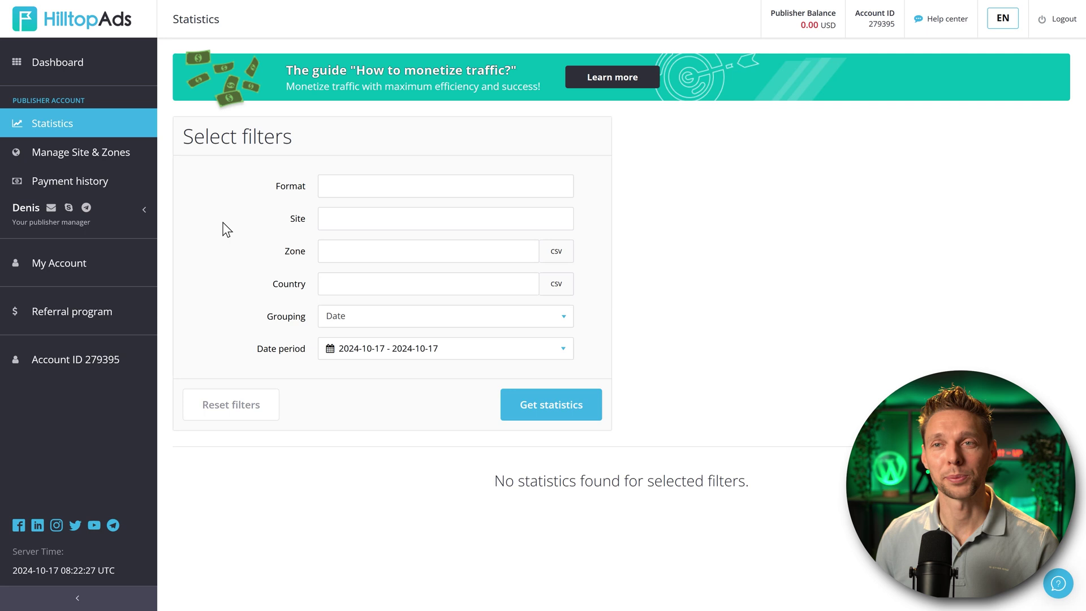
Add mortgagedivi.com as a Mainstream website under Manage Site & Zones.
click(97, 162)
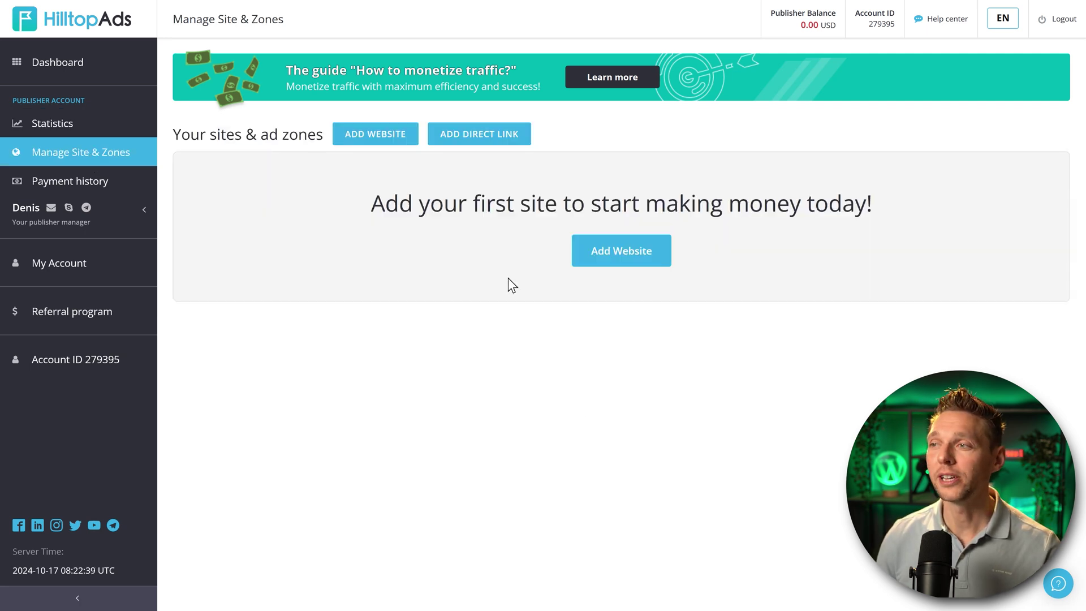
click(634, 257)
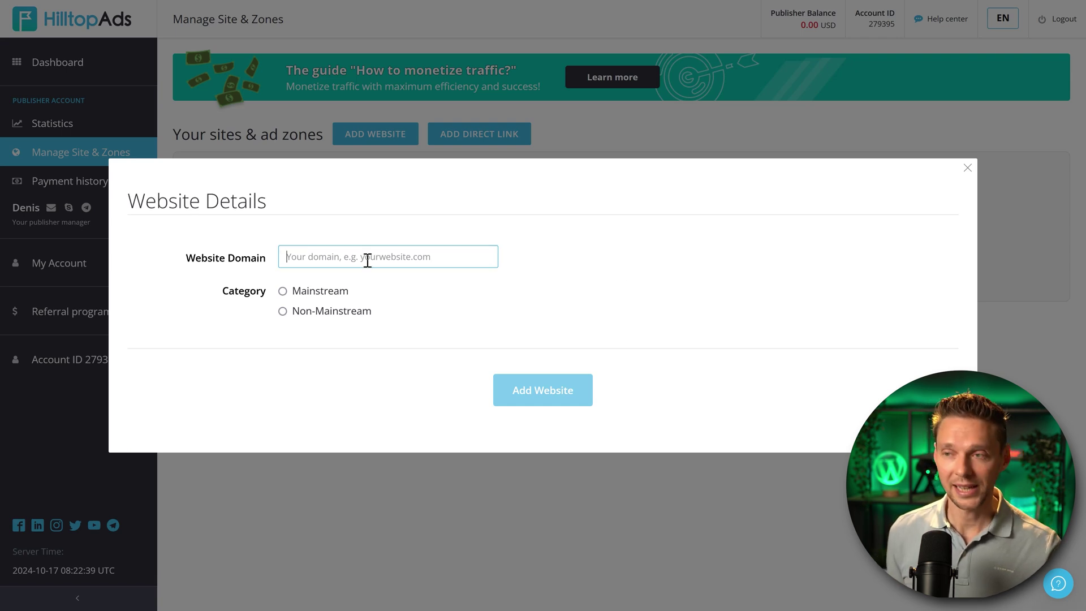
text(mortgagedivi.com)
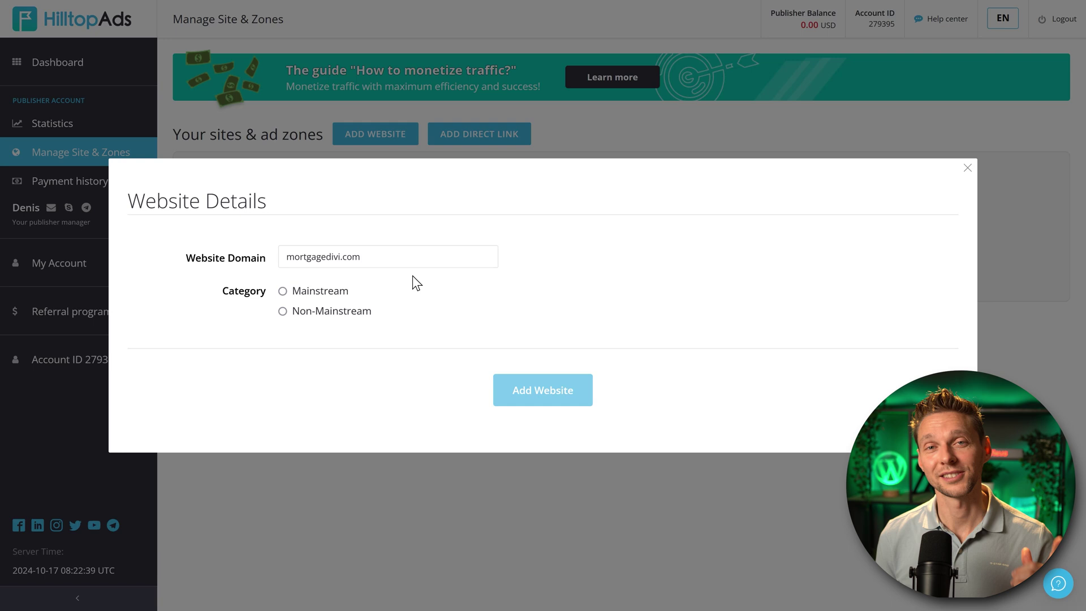
click(282, 291)
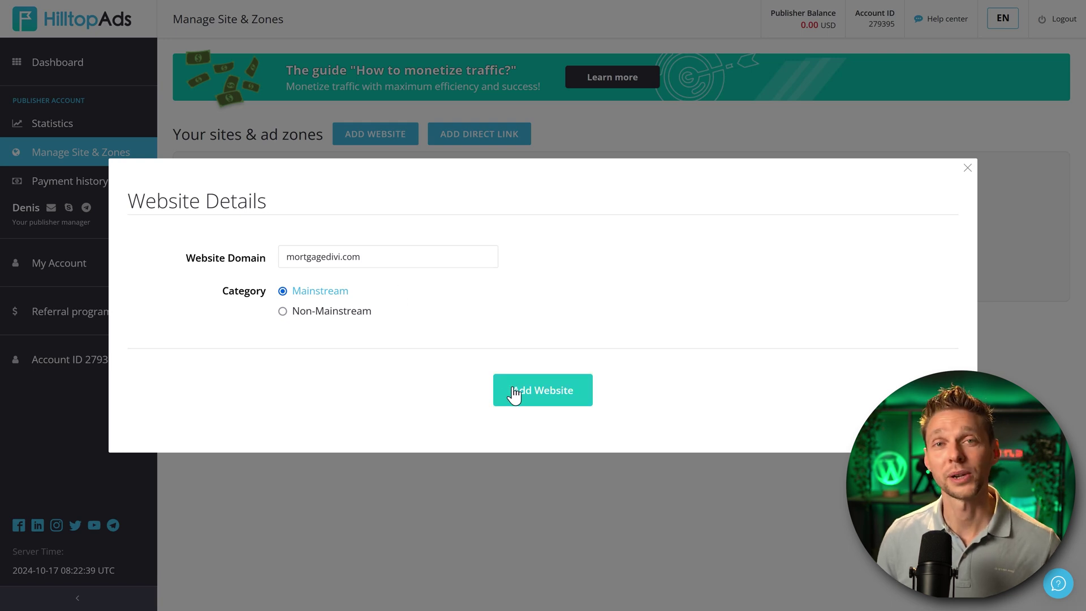
click(514, 394)
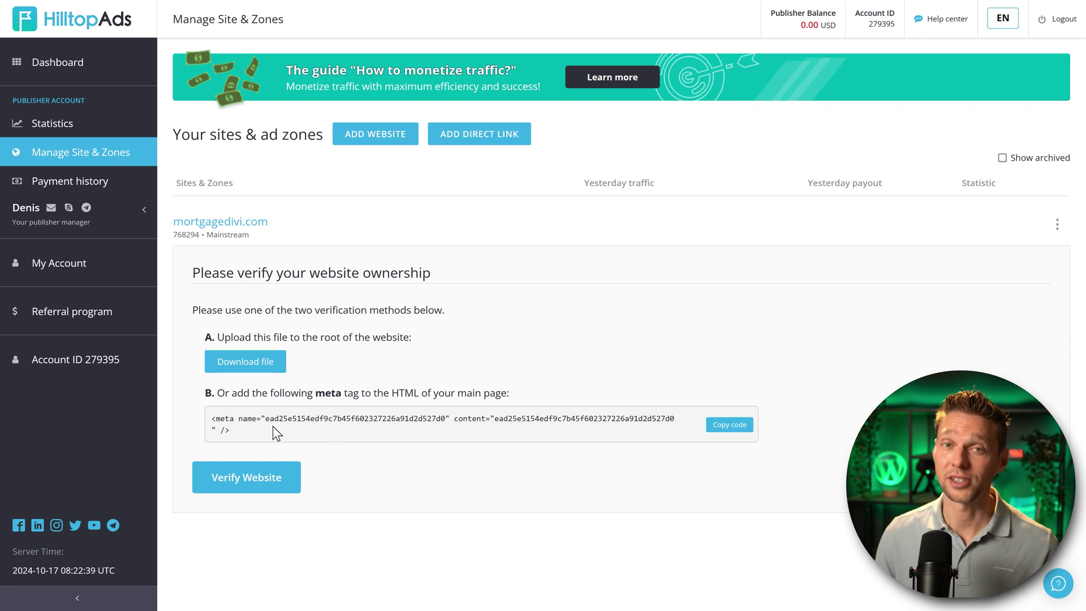
Copy the ownership verification meta tag for mortgagedivi.com.
click(726, 428)
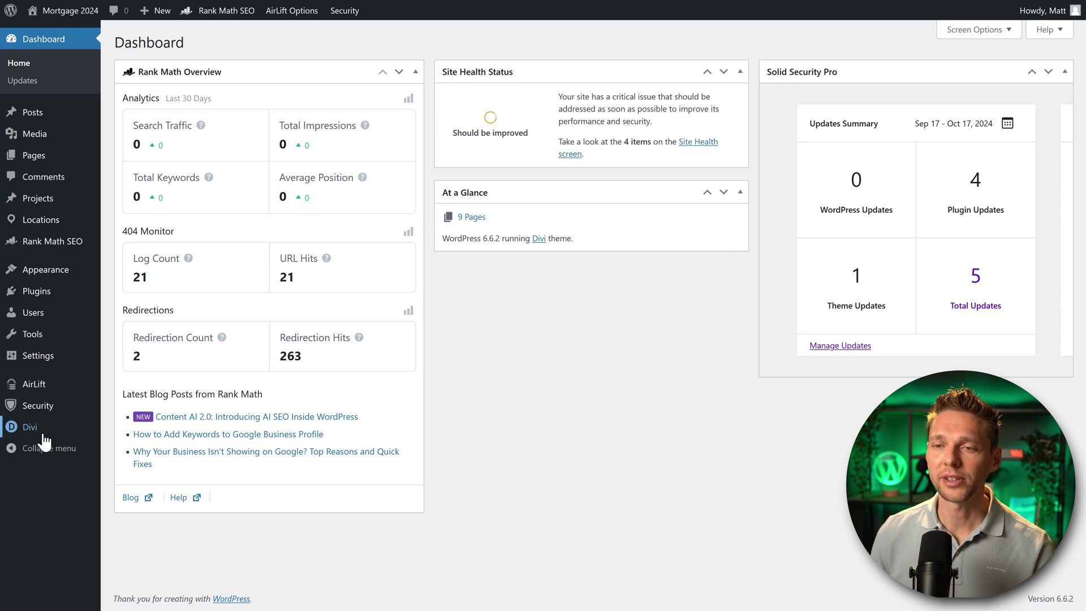
Paste the verification meta tag into Divi's Integration head code and save the changes.
mouse_move(37, 434)
click(147, 447)
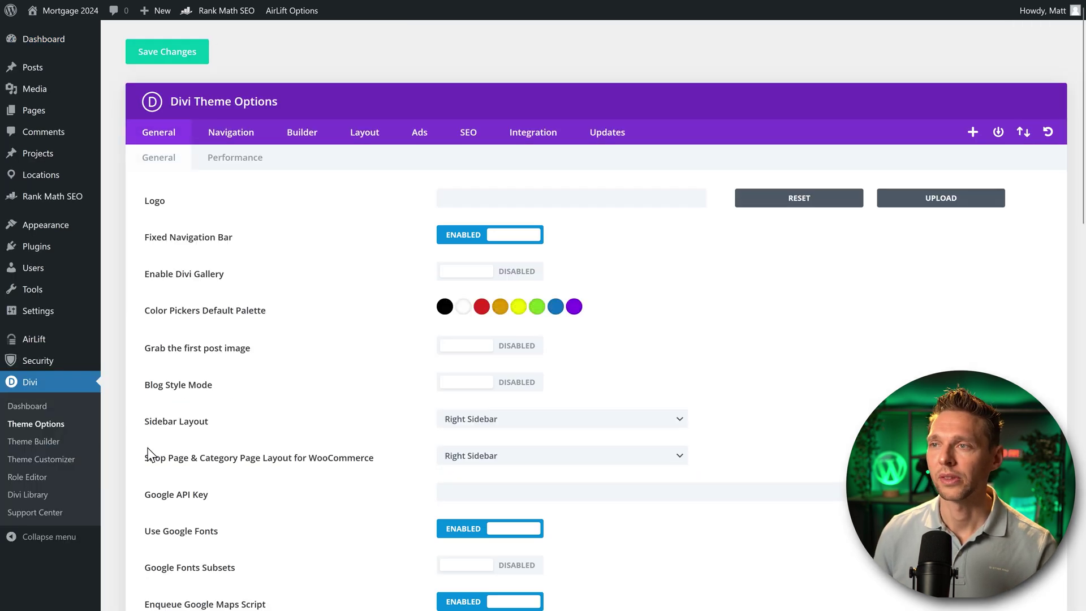
click(528, 142)
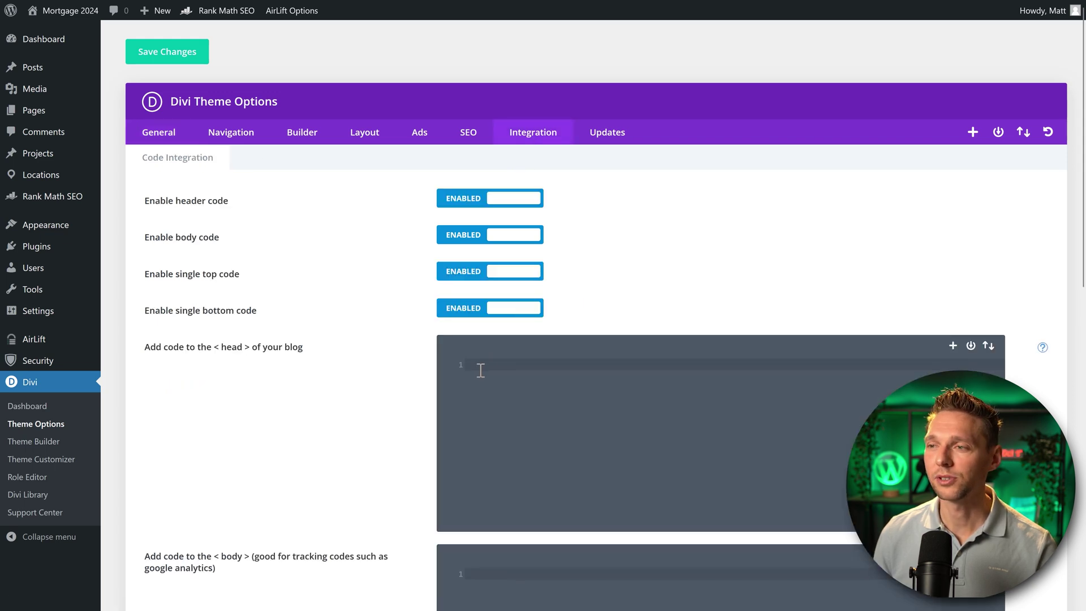
right_click(479, 370)
click(500, 465)
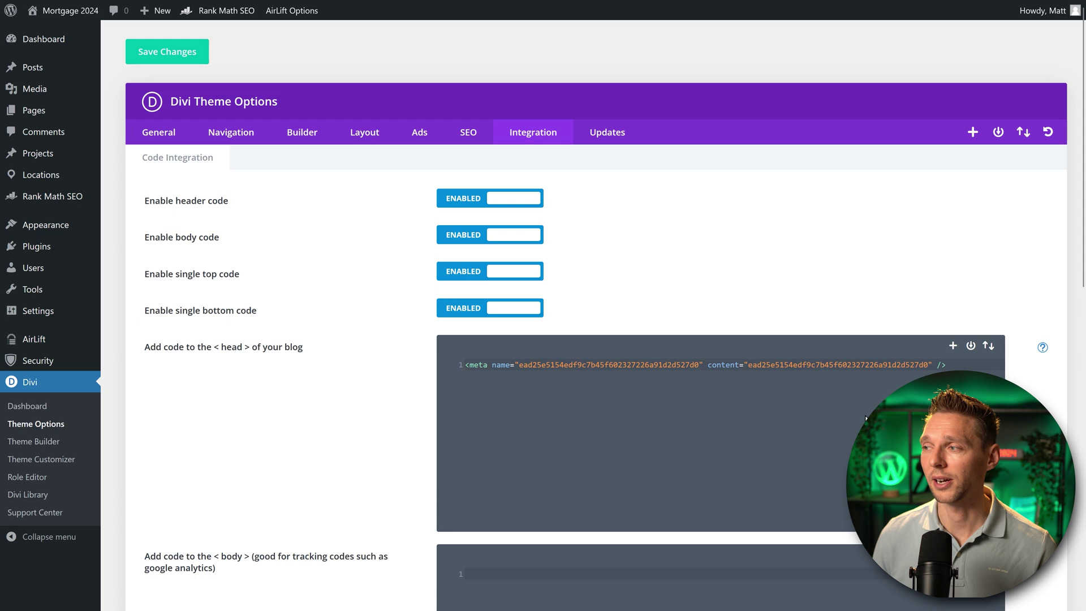
click(192, 53)
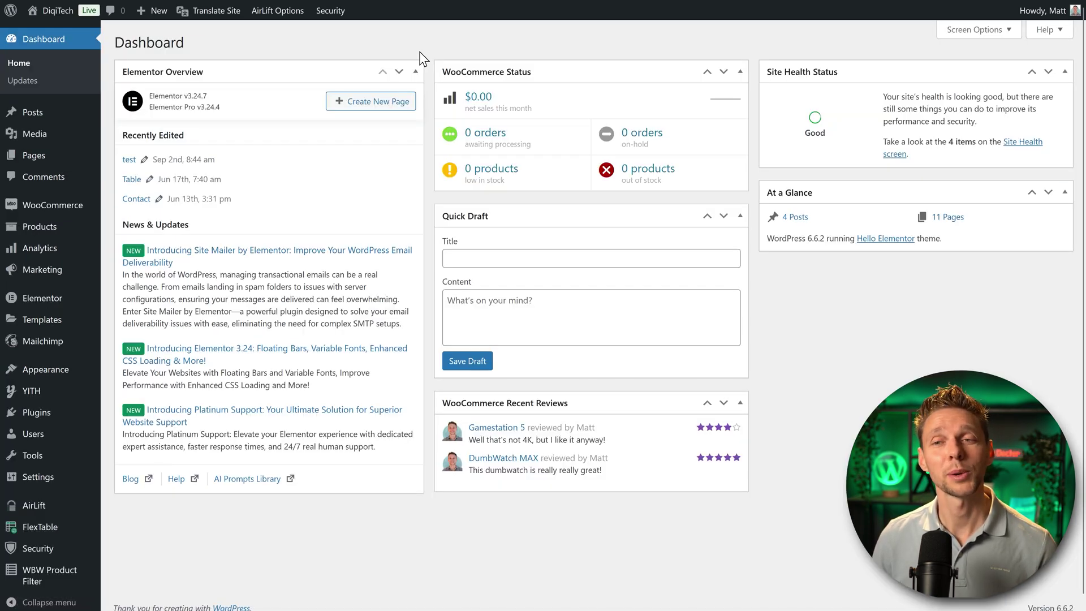
Create Elementor custom code 'Hilltop Ads verification' with the pasted meta tag, published for Entire Site.
mouse_move(52, 306)
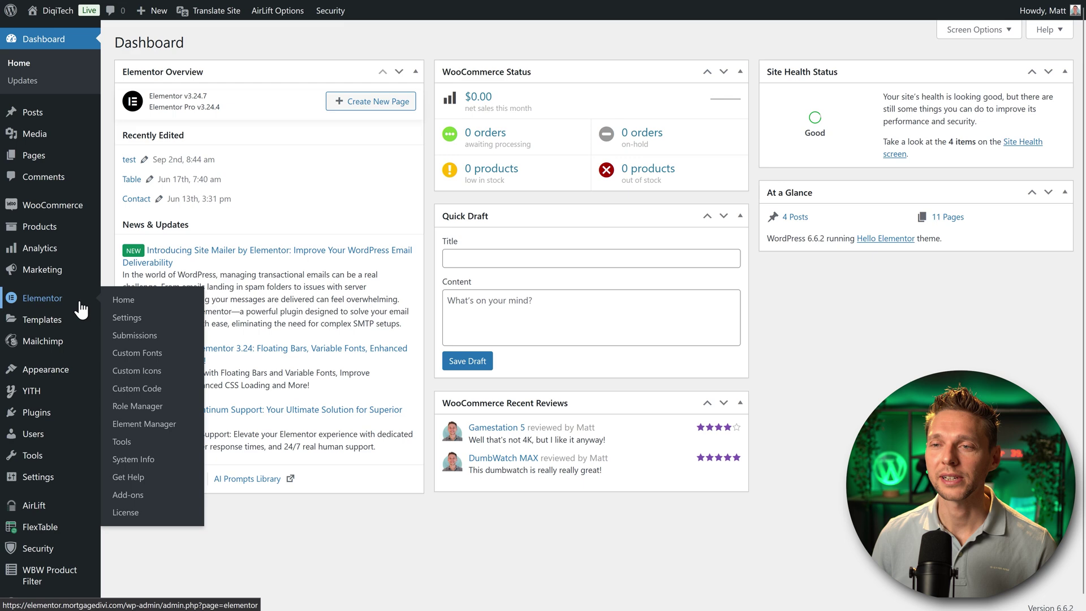
click(138, 389)
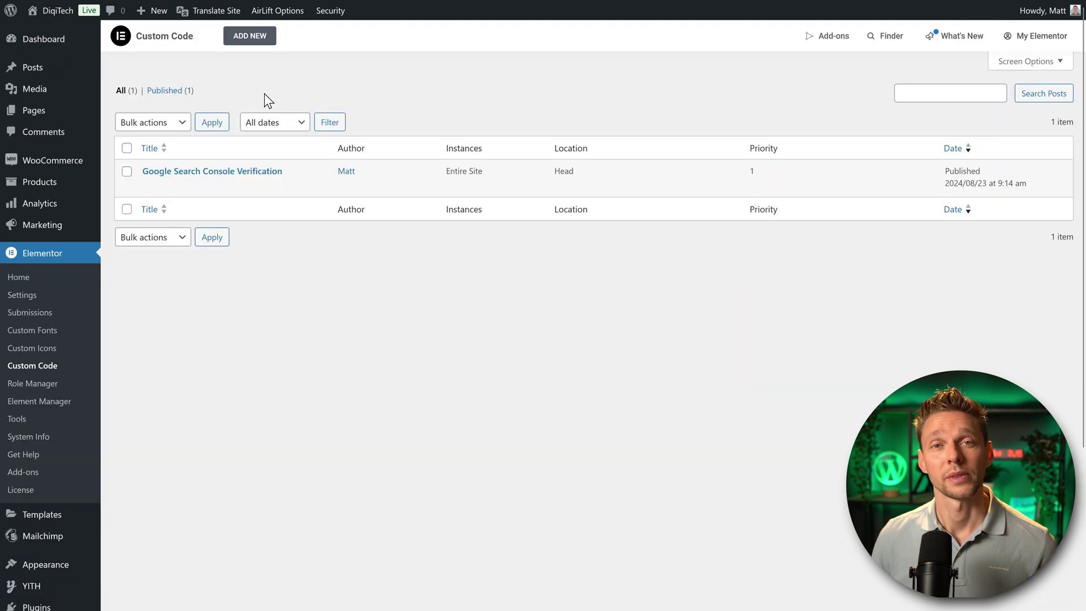
click(250, 37)
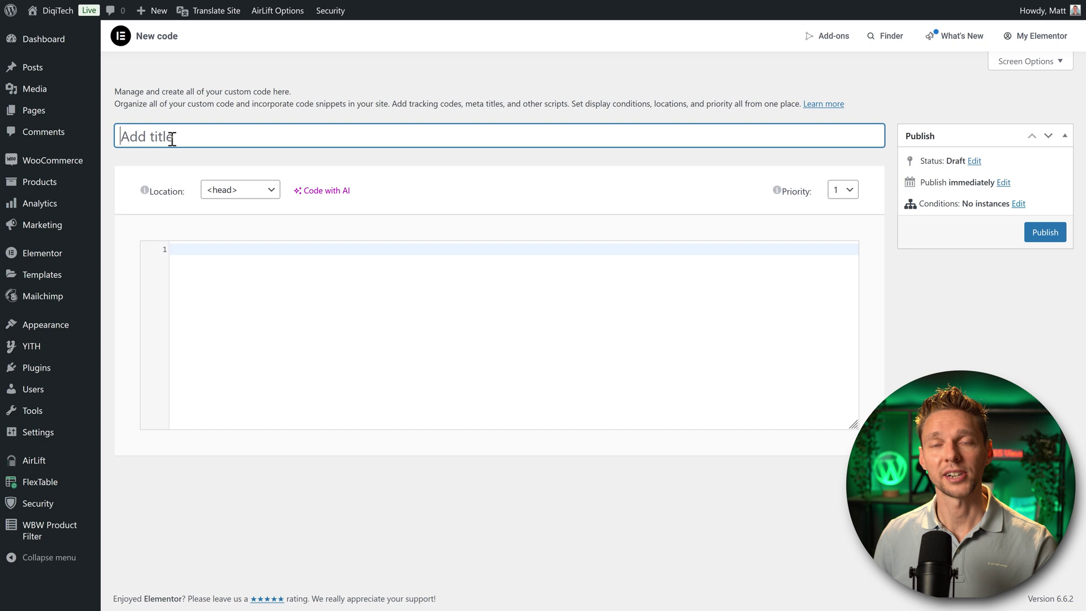
text(Hilltop Ads verification)
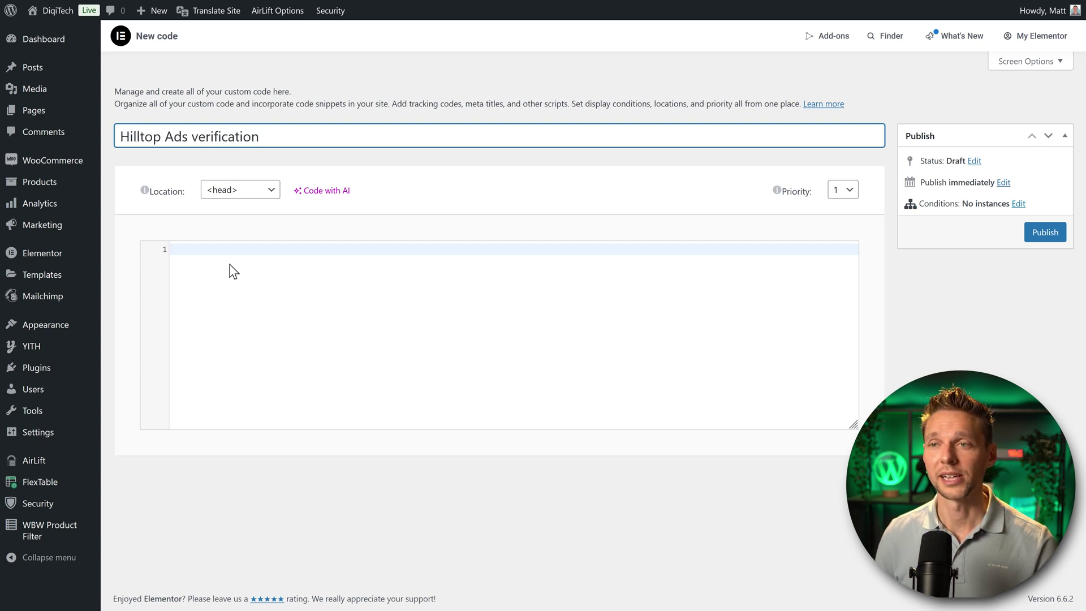
click(175, 254)
right_click(178, 250)
click(198, 345)
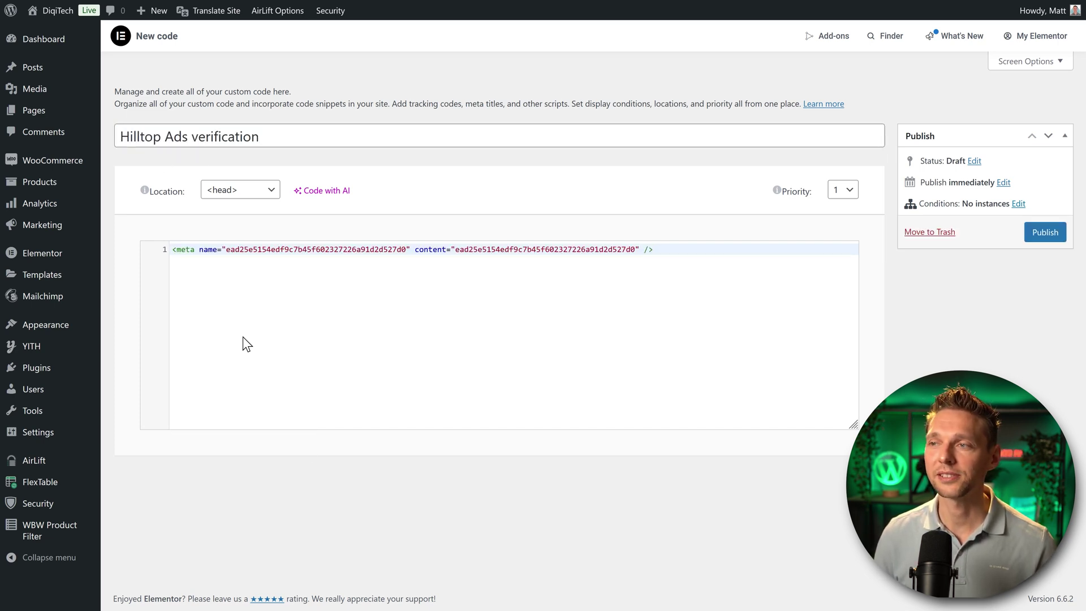
click(1044, 233)
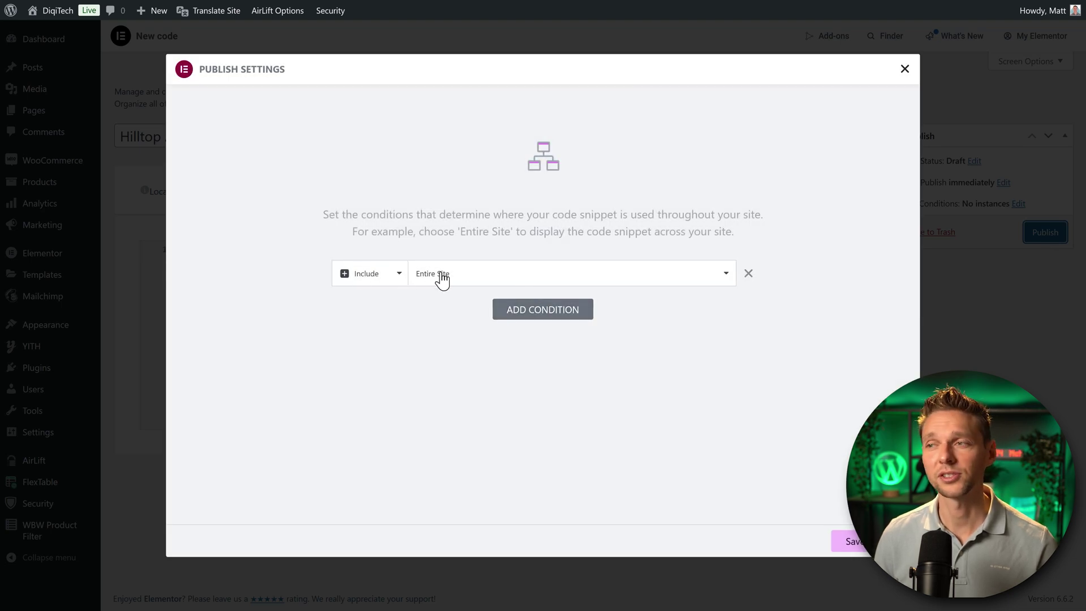
click(848, 540)
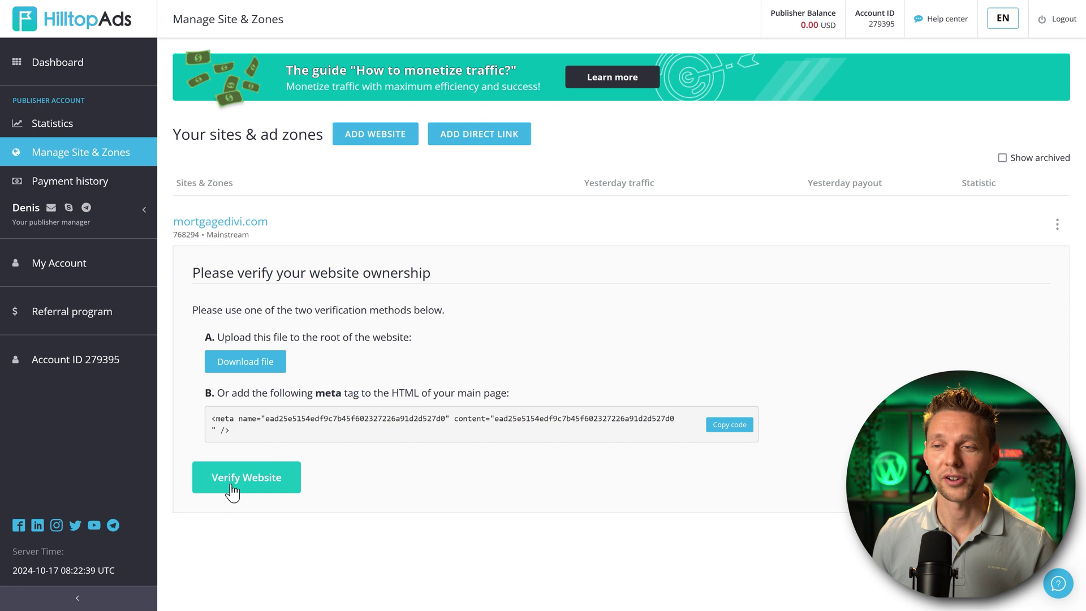
Verify mortgagedivi.com and open its Edit Site details page.
click(231, 492)
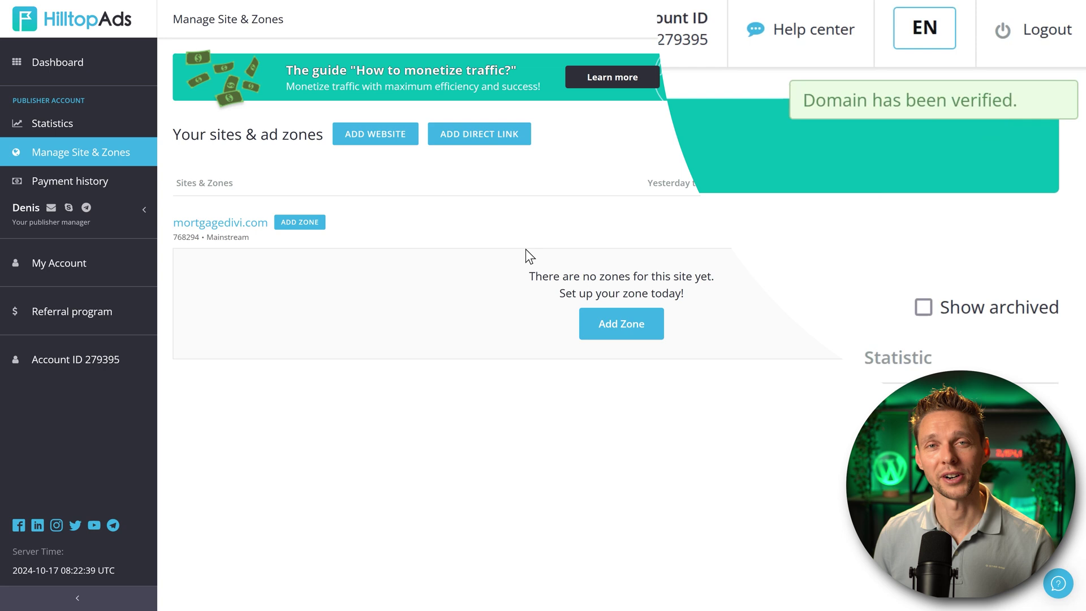
click(226, 225)
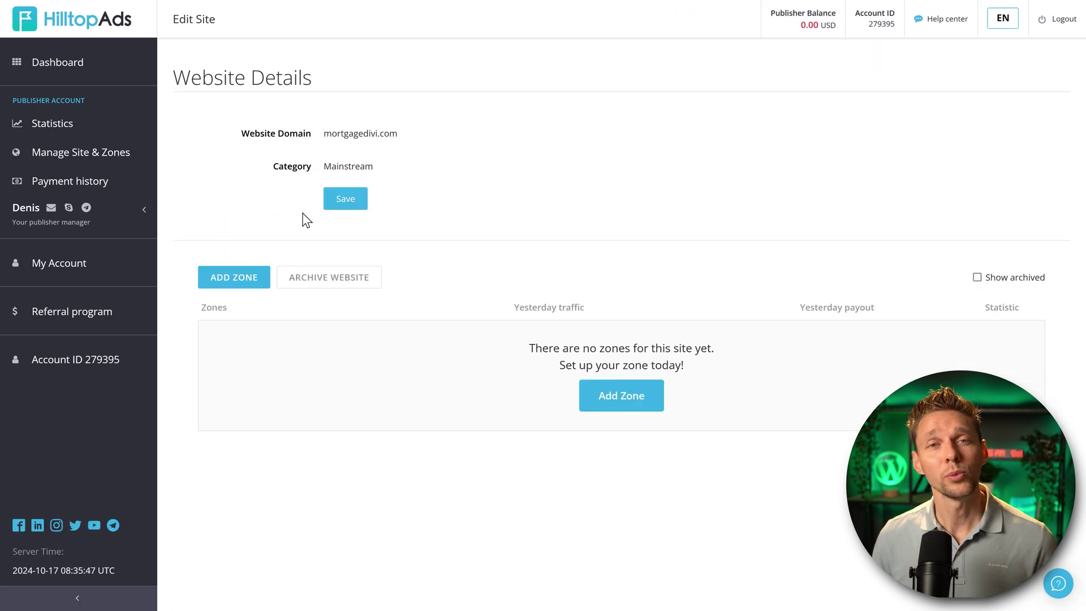
Add a 'Homepage' zone of type MultiTag Banner 300x250 and copy its embed code.
click(236, 285)
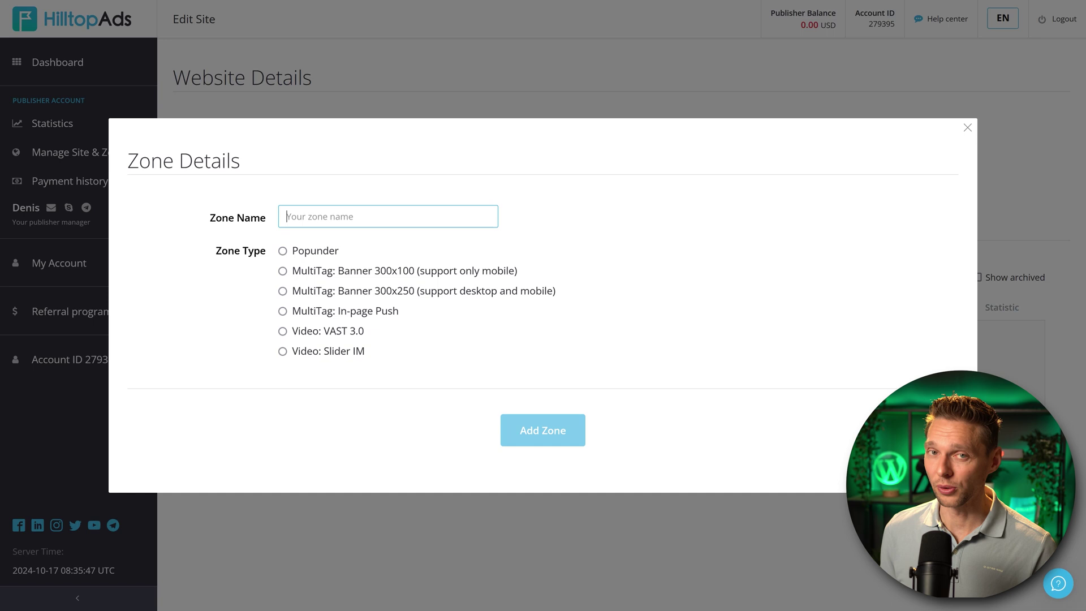
text(Homepage)
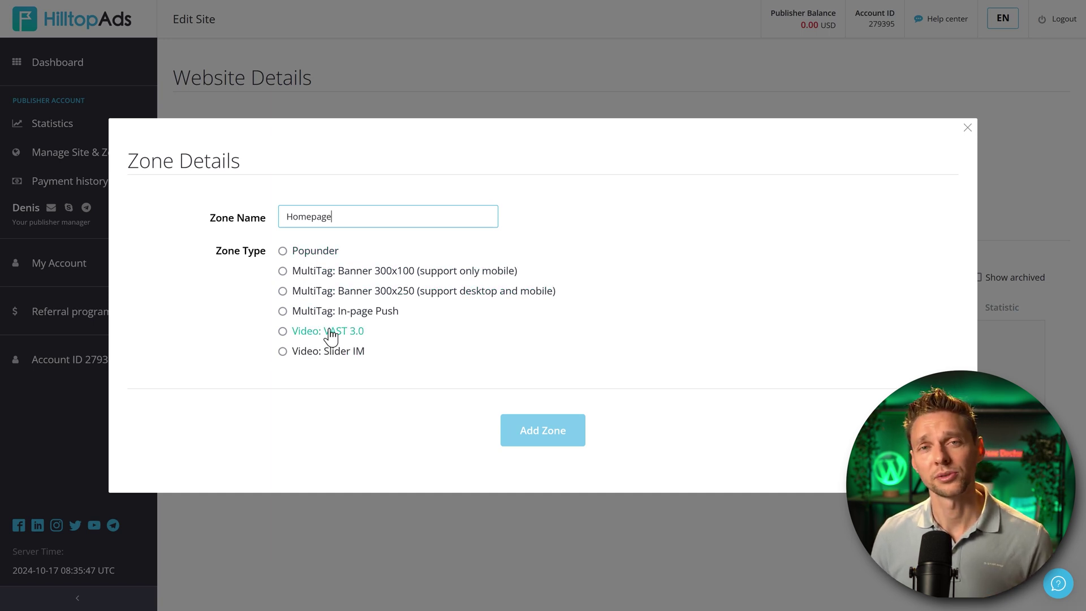
click(282, 272)
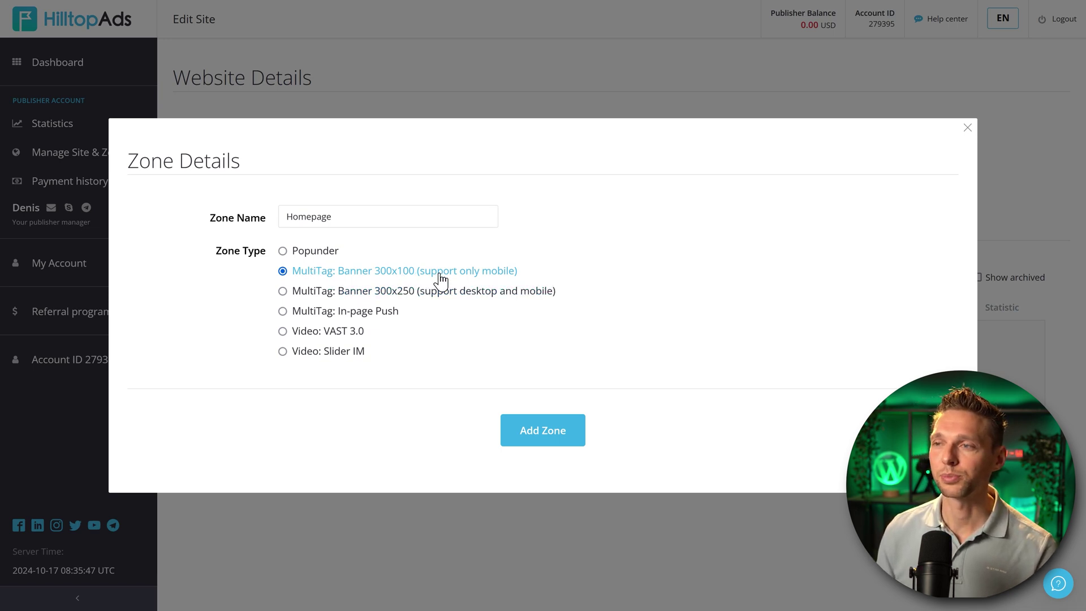
click(445, 298)
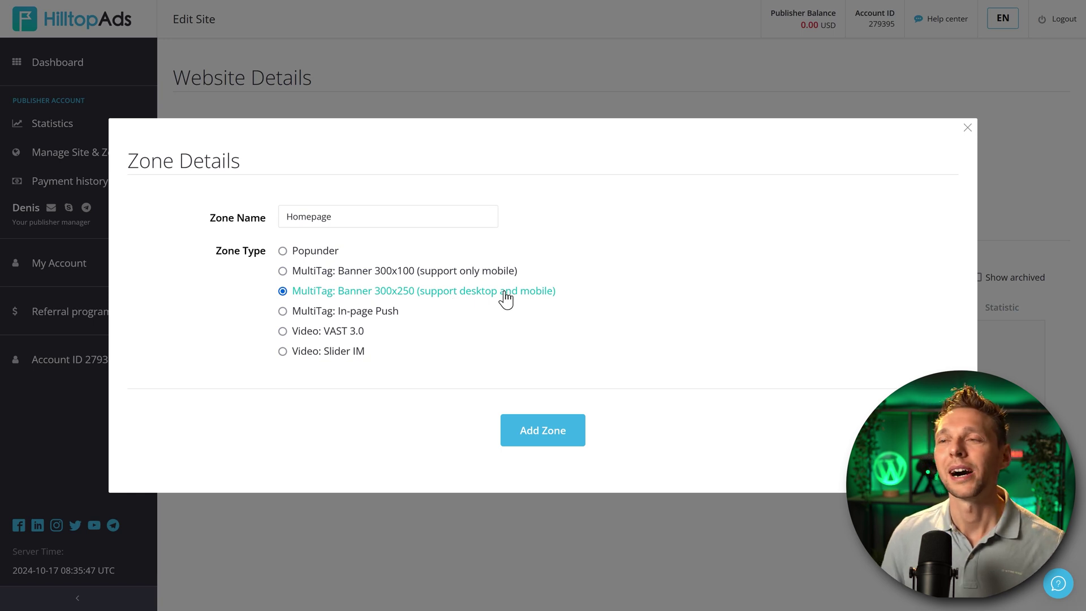
click(547, 438)
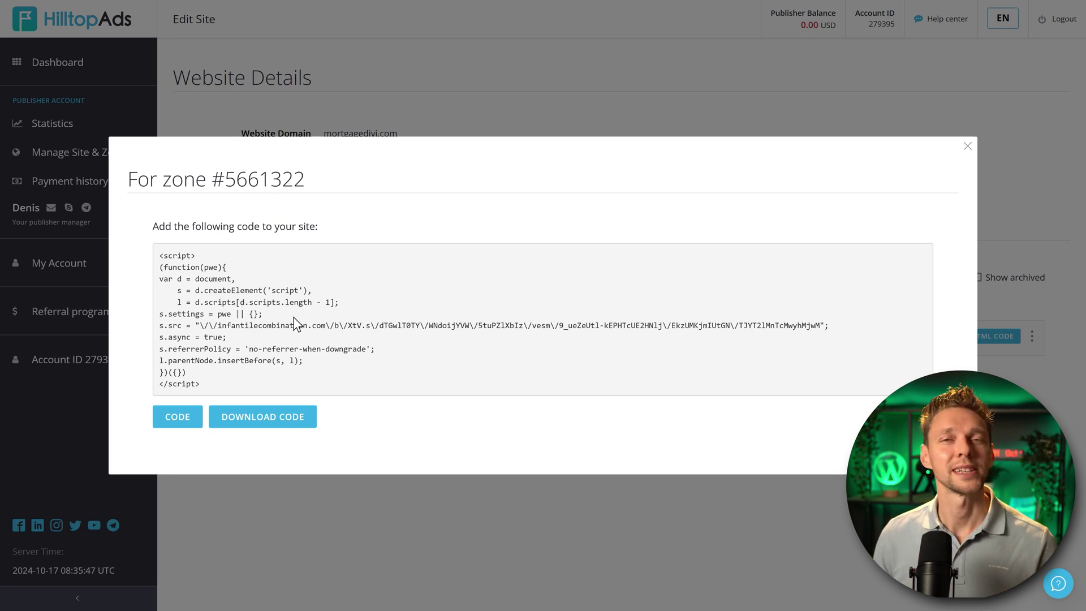
click(174, 423)
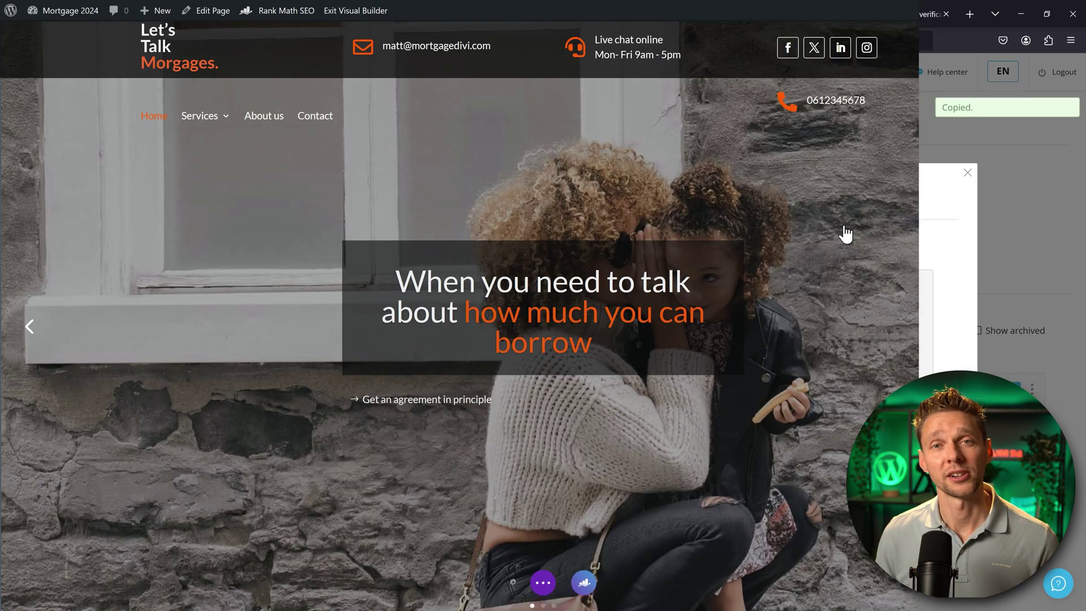
Insert a Divi Code module below the ratings heading holding the pasted HilltopAds zone script.
middle_click(843, 226)
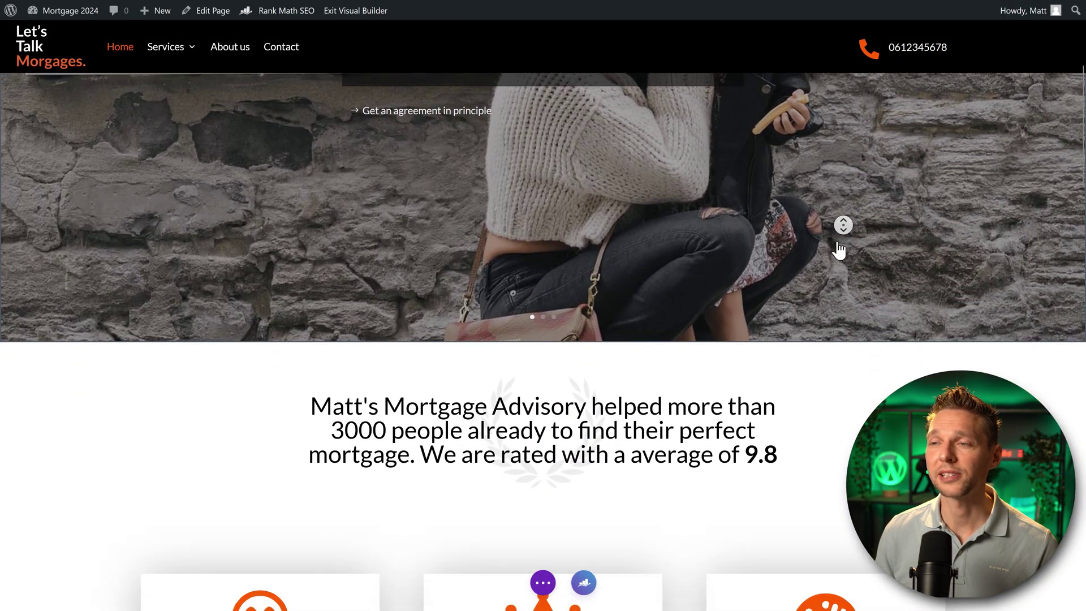
scroll(815, 244, up, 1)
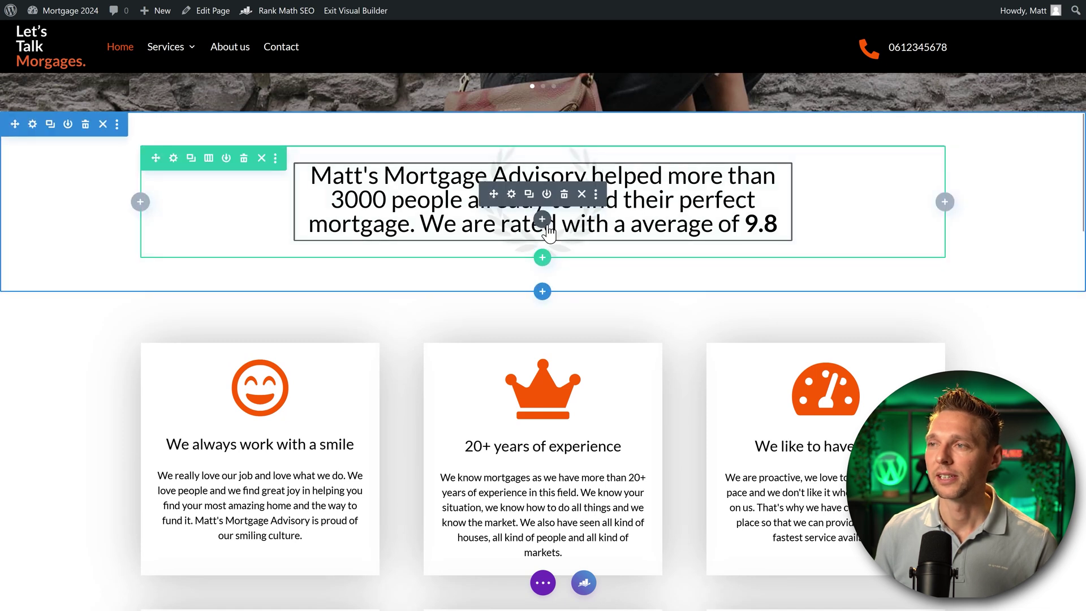
click(542, 219)
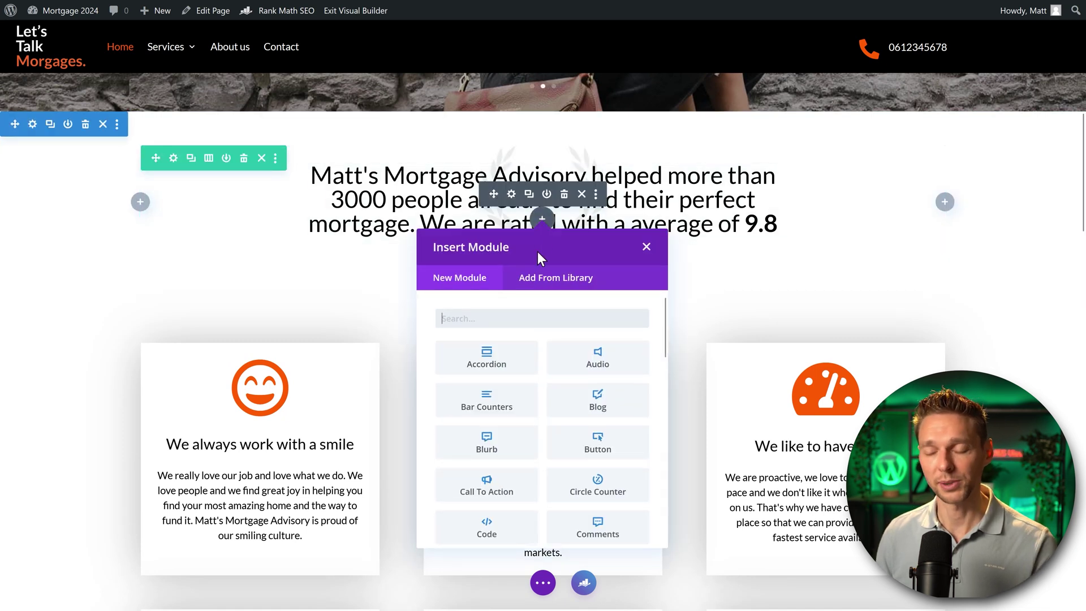
text(code)
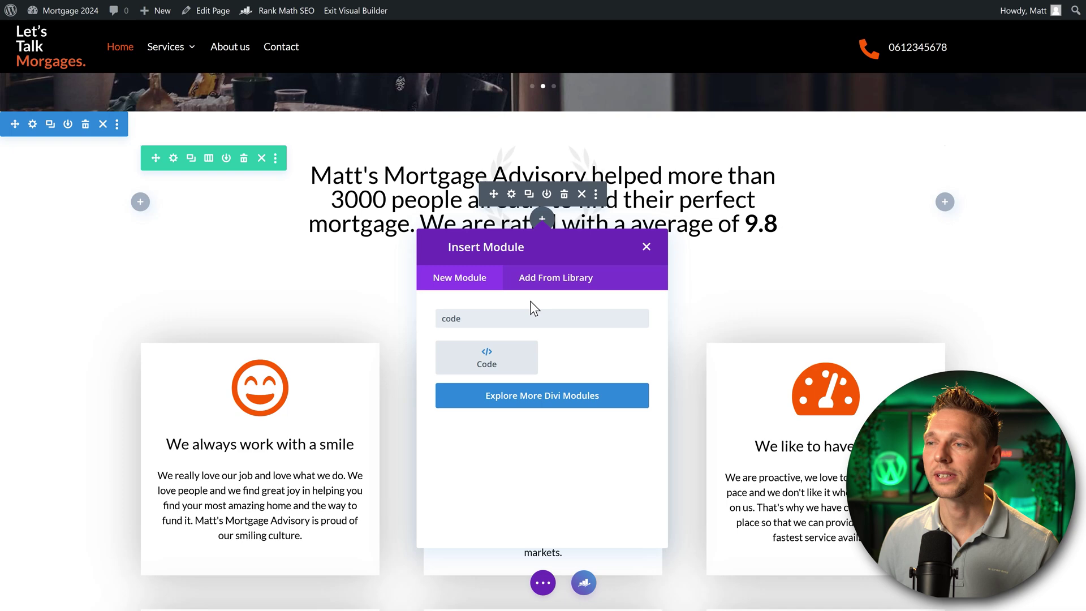
click(485, 361)
right_click(663, 278)
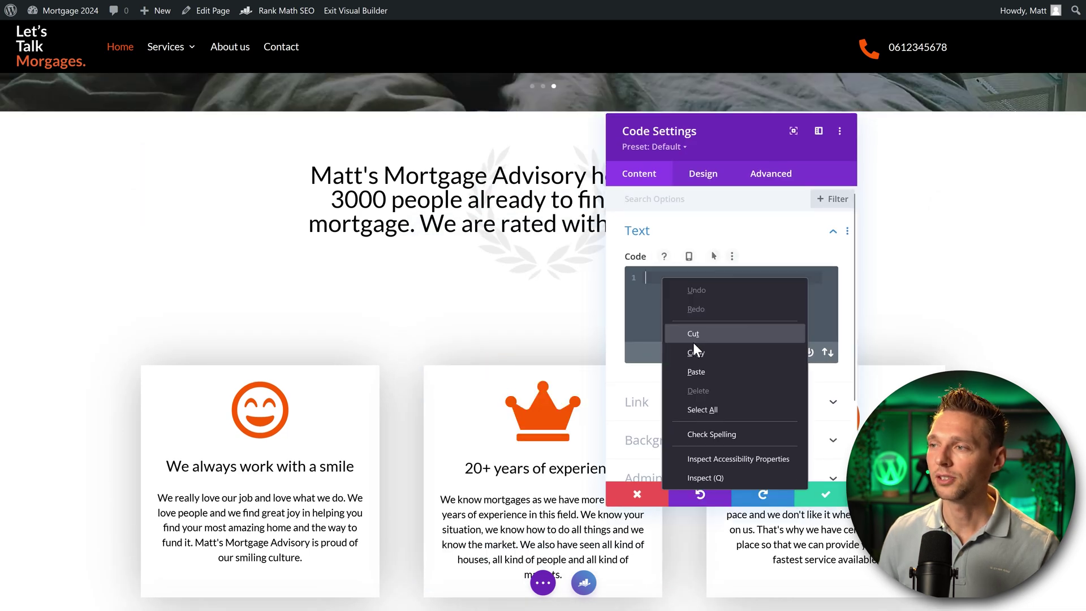
click(696, 372)
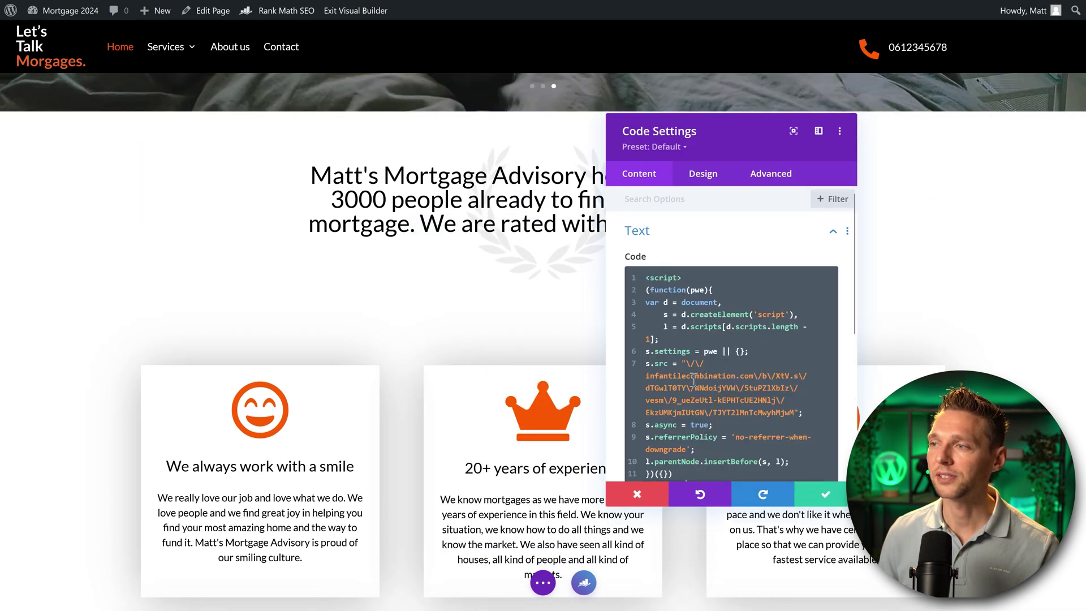
click(823, 492)
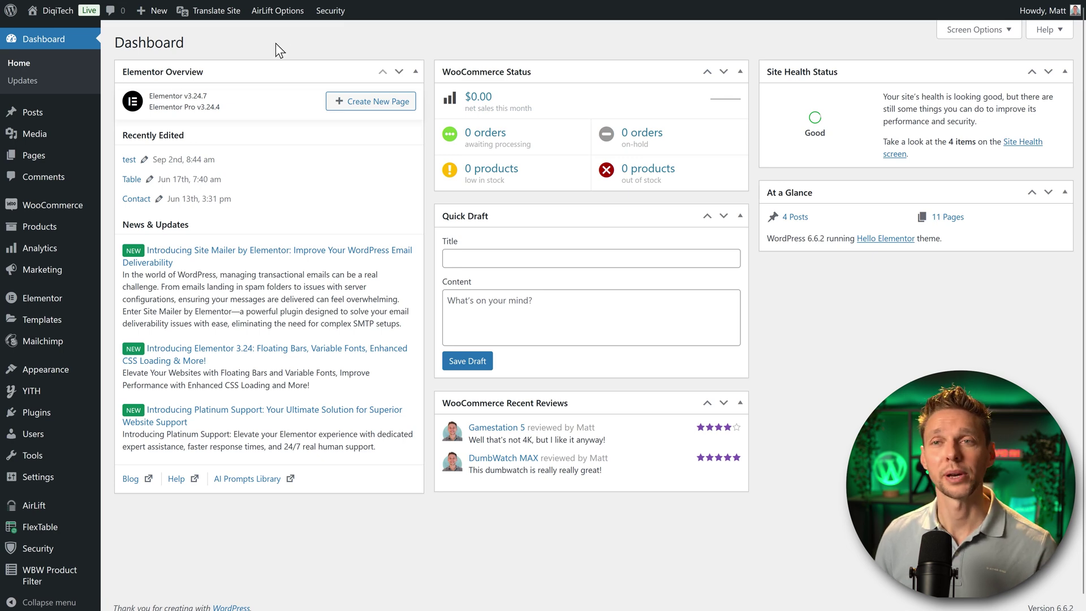
Place an Elementor HTML widget below the promo banners and paste the zone script into it.
mouse_move(46, 163)
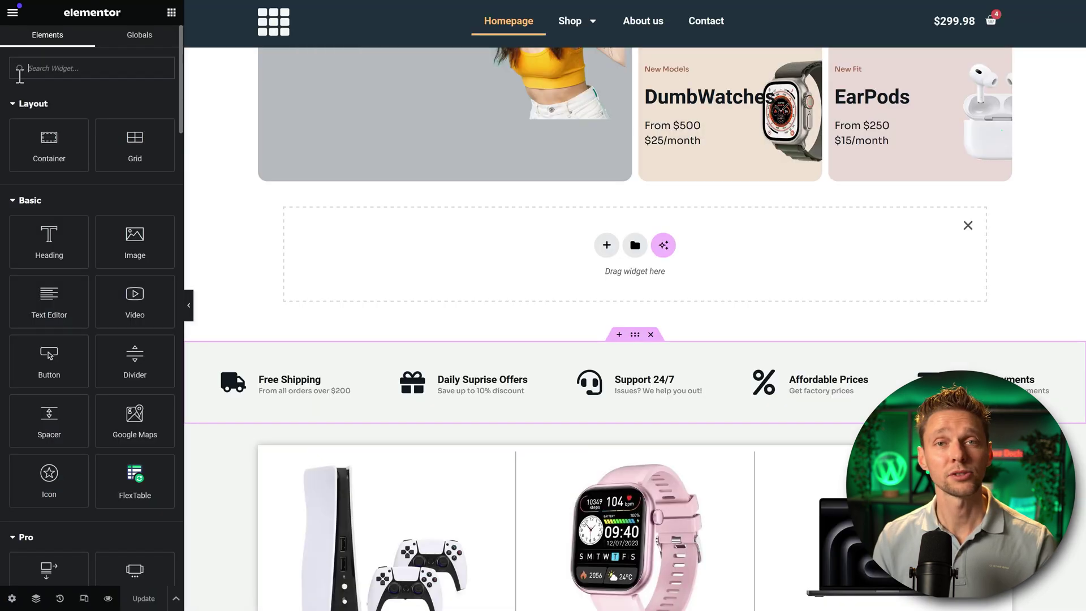
text(hmt)
key(BackSpace)
key(BackSpace)
text(tml)
drag(28, 105, 585, 255)
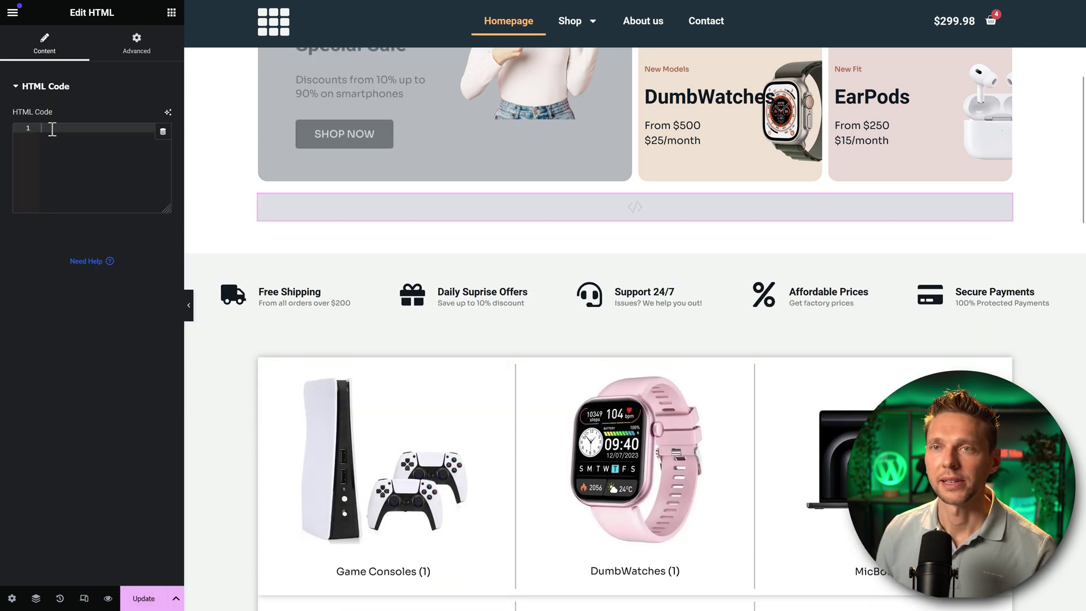
right_click(51, 129)
click(82, 220)
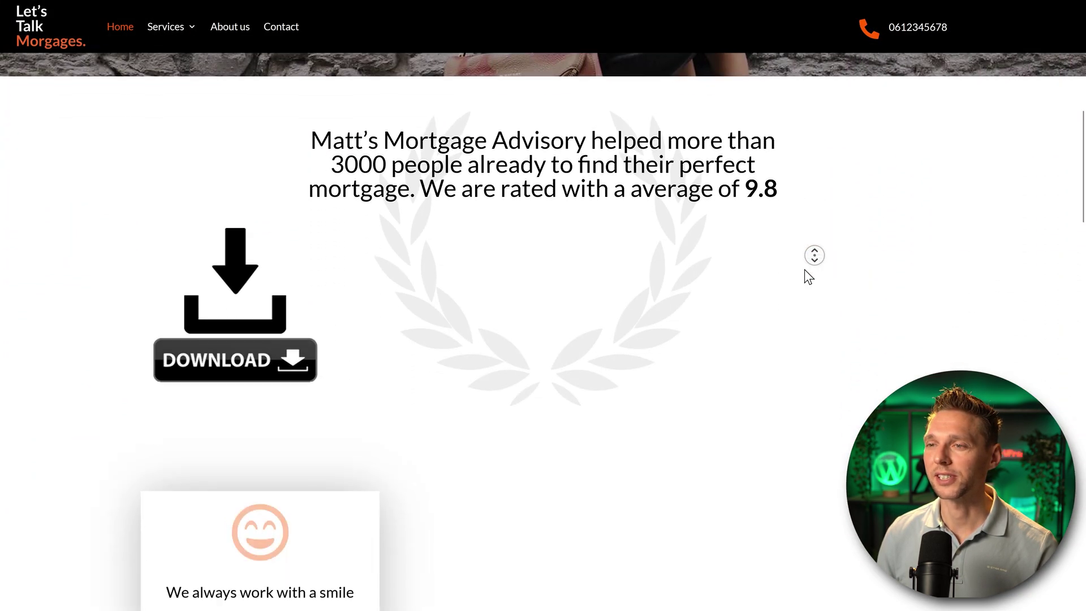
Scroll the mortgage and DigiTech homepages to check the Download and game banner ads.
middle_click(590, 231)
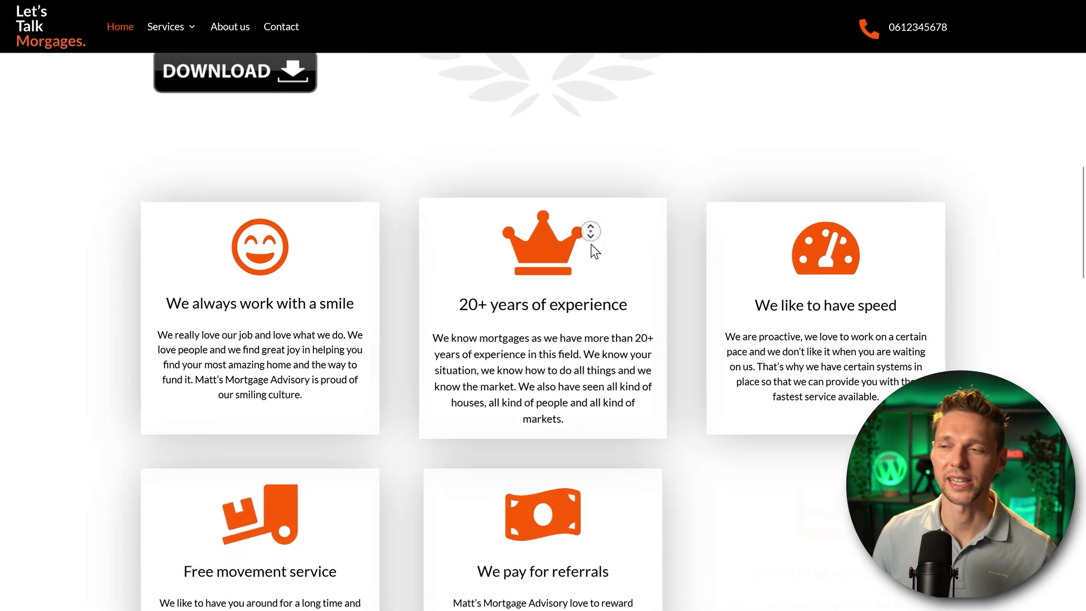
scroll(512, 243, up, 3)
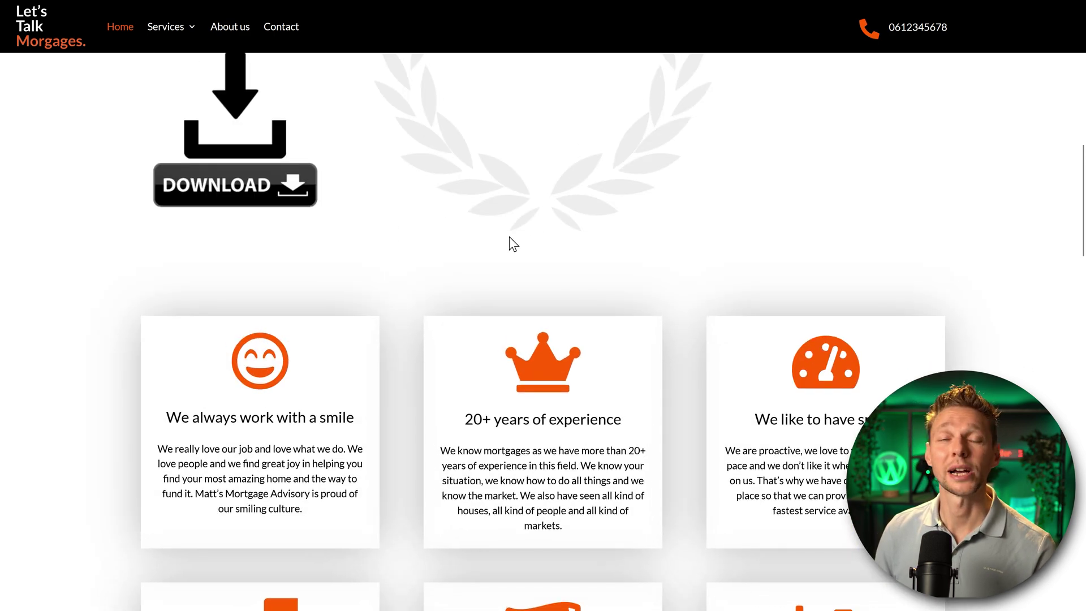
scroll(542, 222, up, 3)
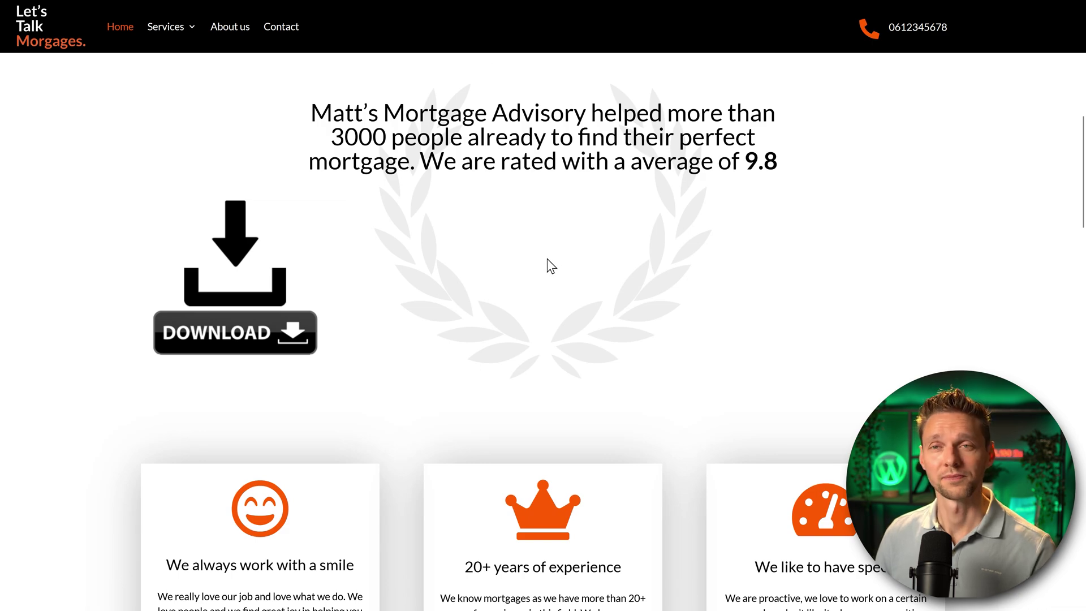
scroll(542, 257, down, 10)
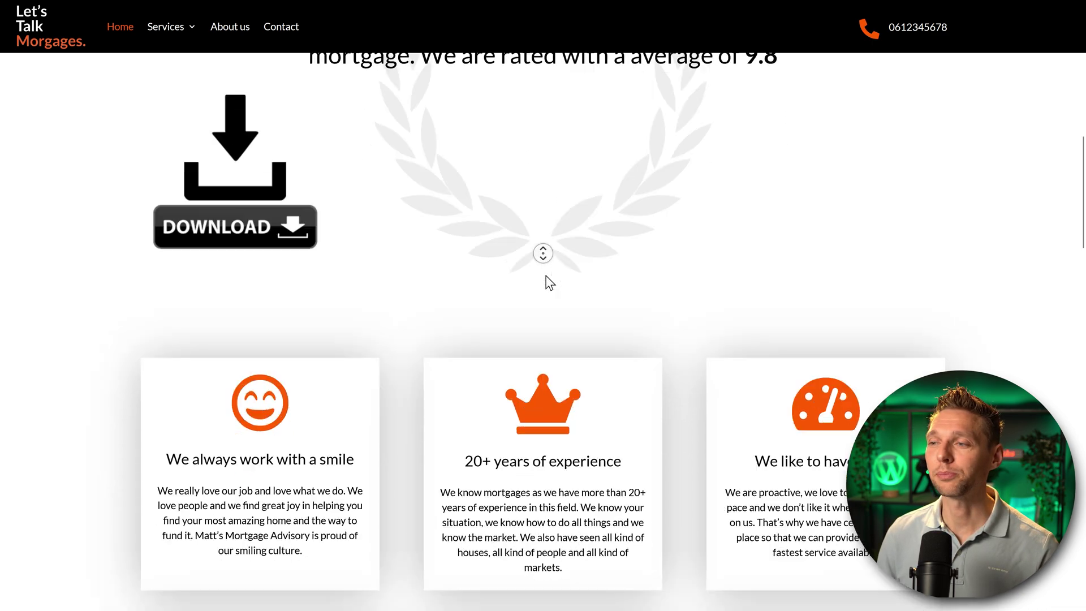
scroll(542, 252, up, 9)
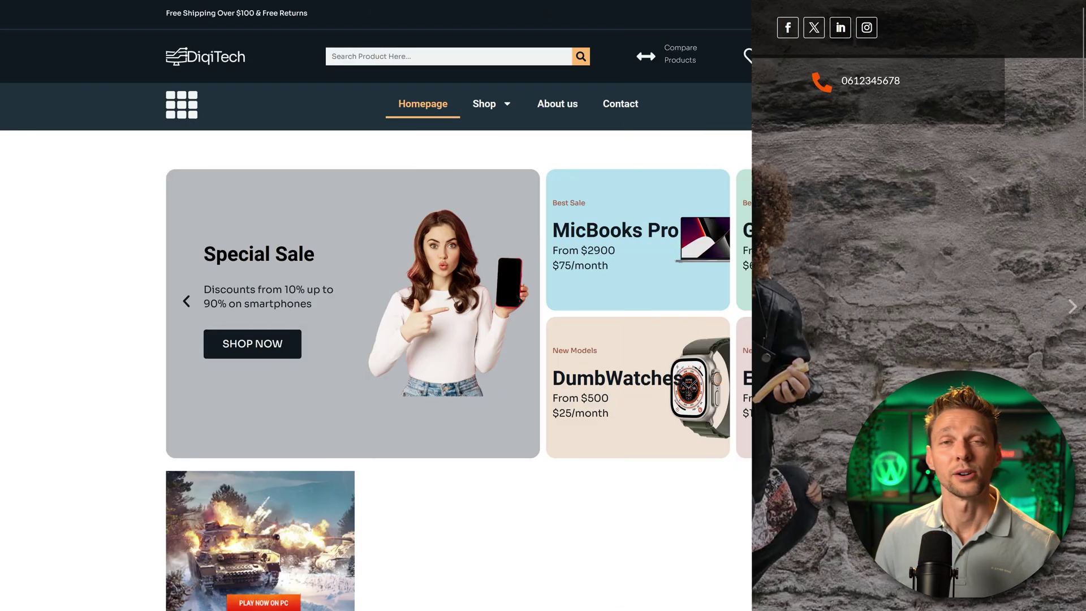
scroll(958, 170, down, 3)
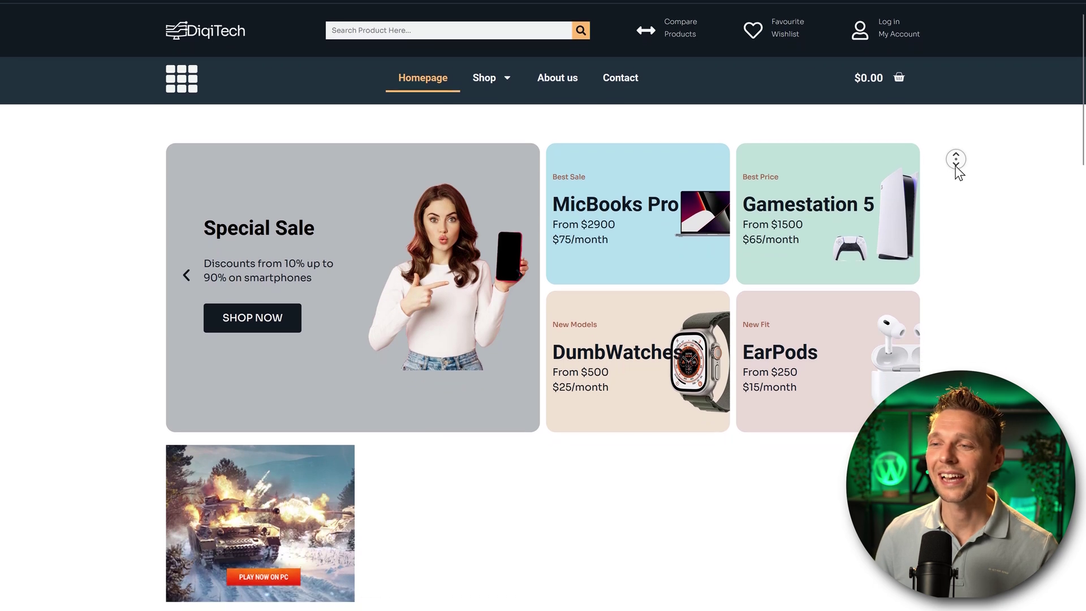
scroll(958, 170, down, 4)
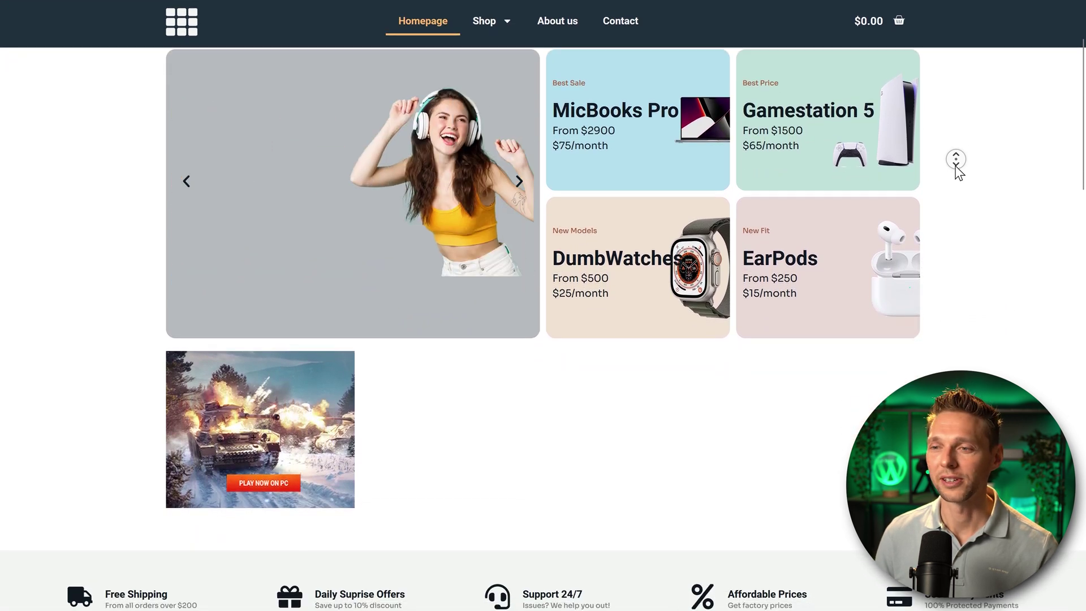
scroll(958, 169, down, 1)
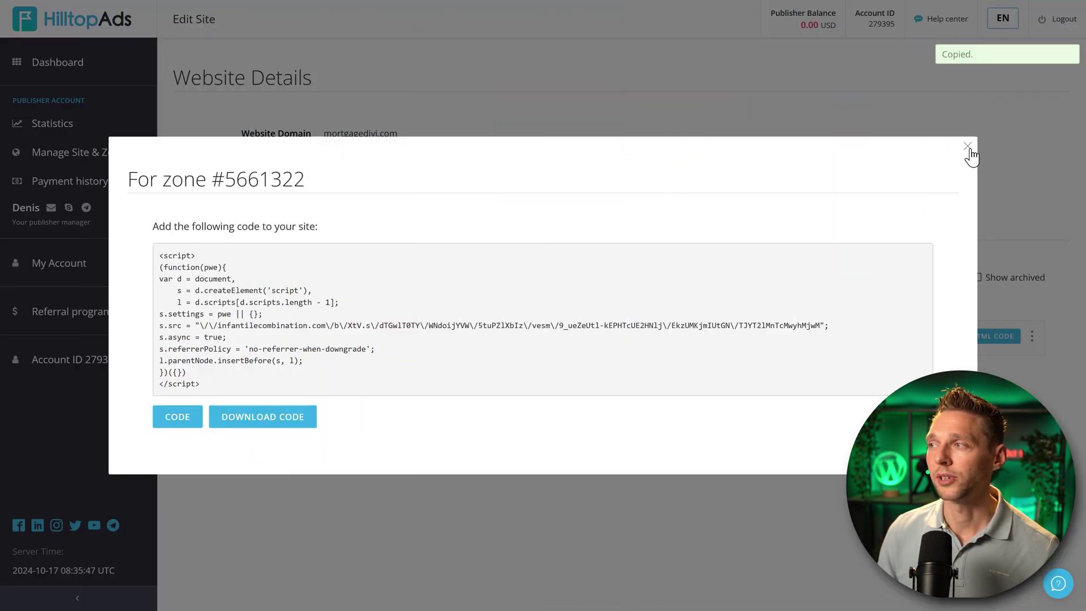
Close the zone code window and archive the old Blogs VAST zone.
click(967, 149)
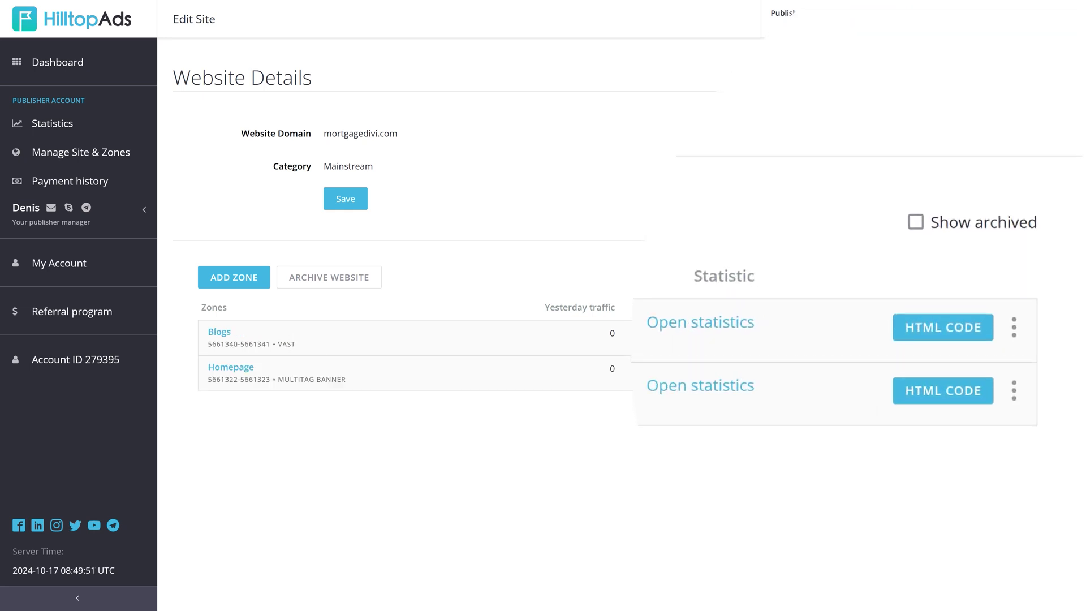
click(1032, 336)
click(837, 419)
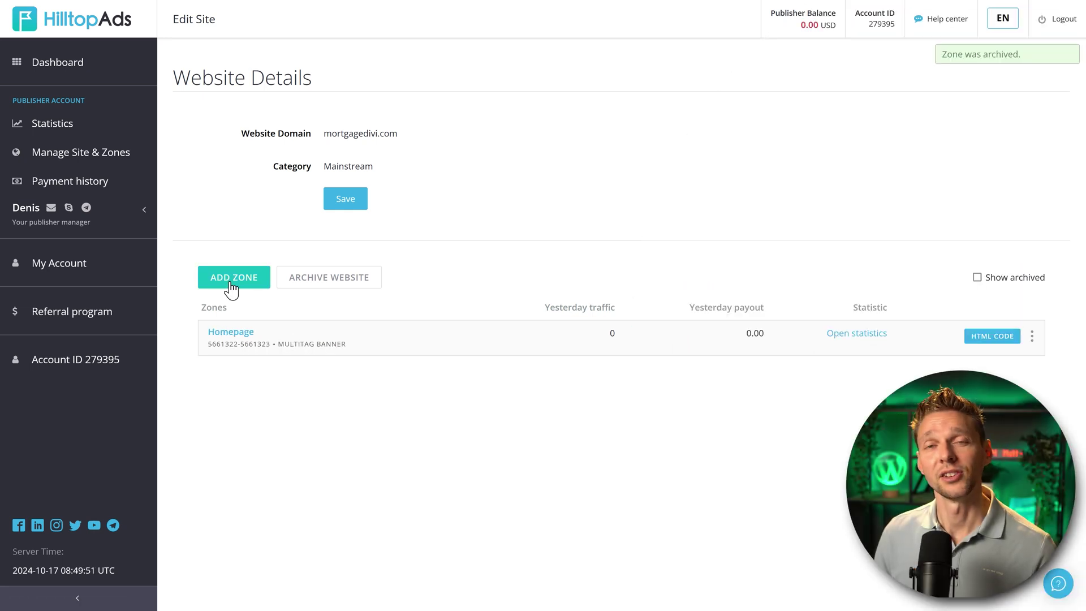
Add a new 'Blogs' zone of type MultiTag Banner 300x250 and copy its code.
click(229, 283)
text(Blogs)
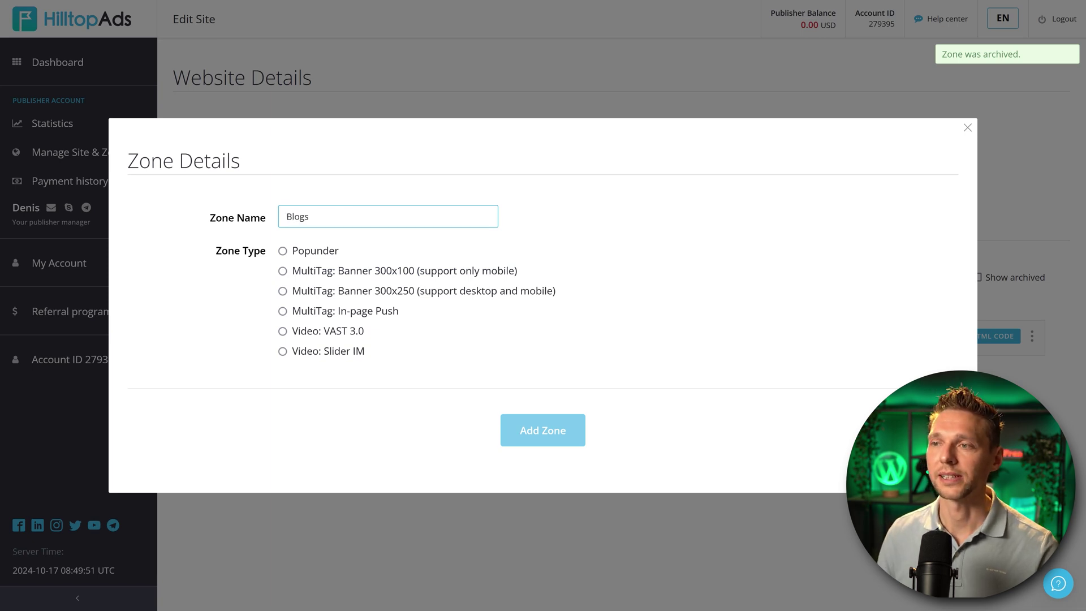
click(396, 291)
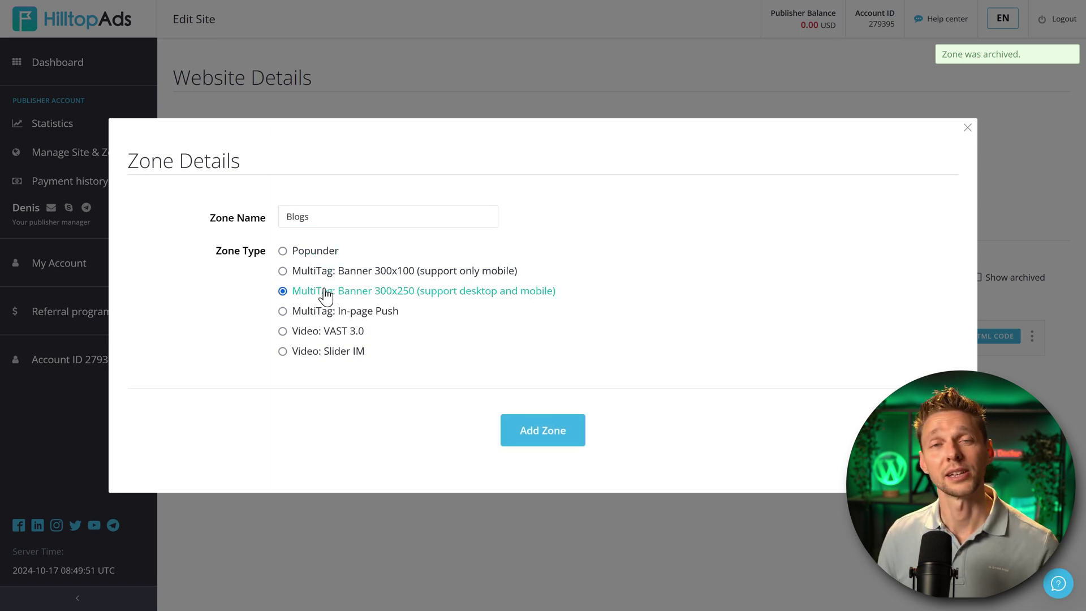
click(540, 429)
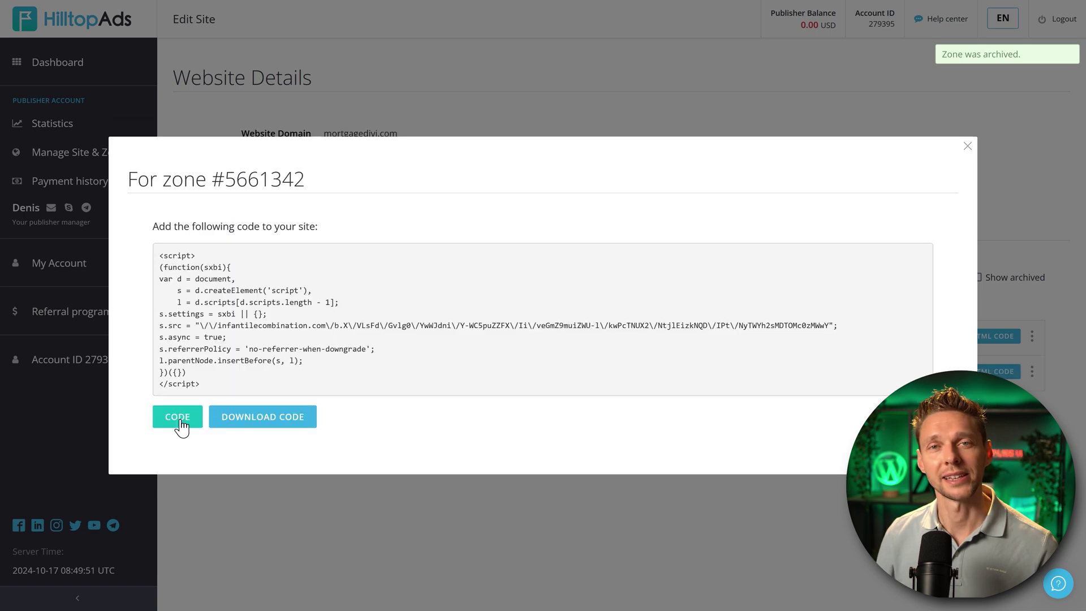
click(177, 418)
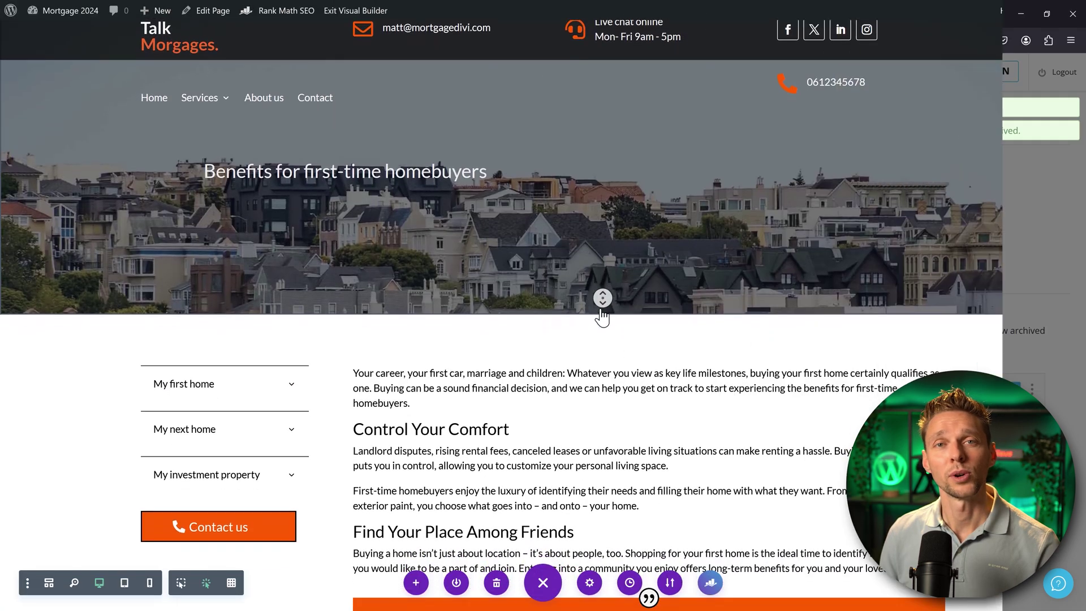
Add a Divi Code module under the Contact us button containing the Blogs zone ad script.
scroll(602, 308, down, 3)
scroll(602, 317, down, 3)
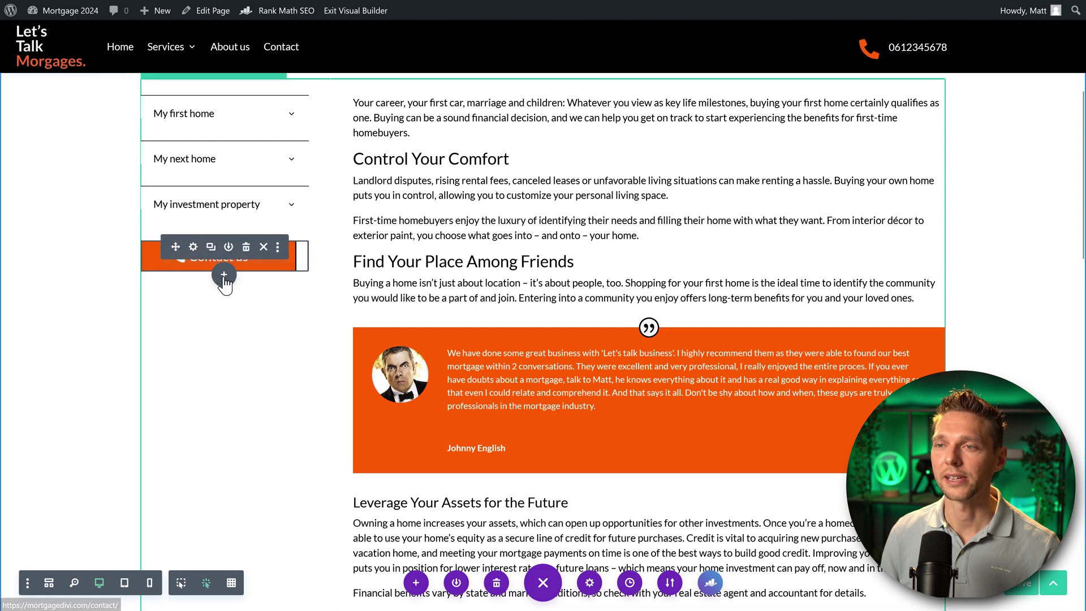
click(223, 274)
text(code)
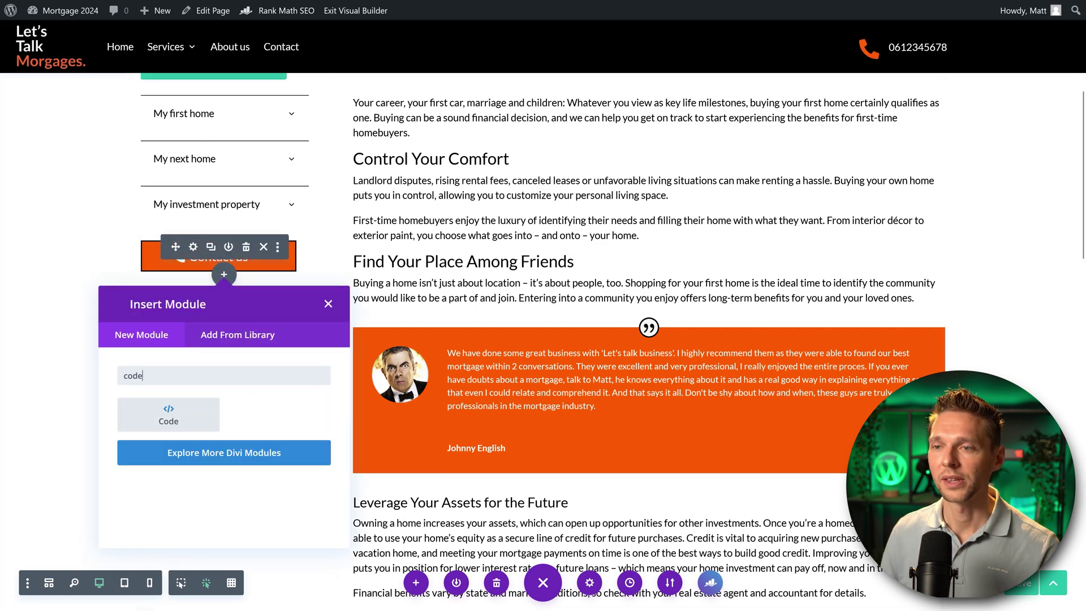
click(190, 419)
key(ctrl+v)
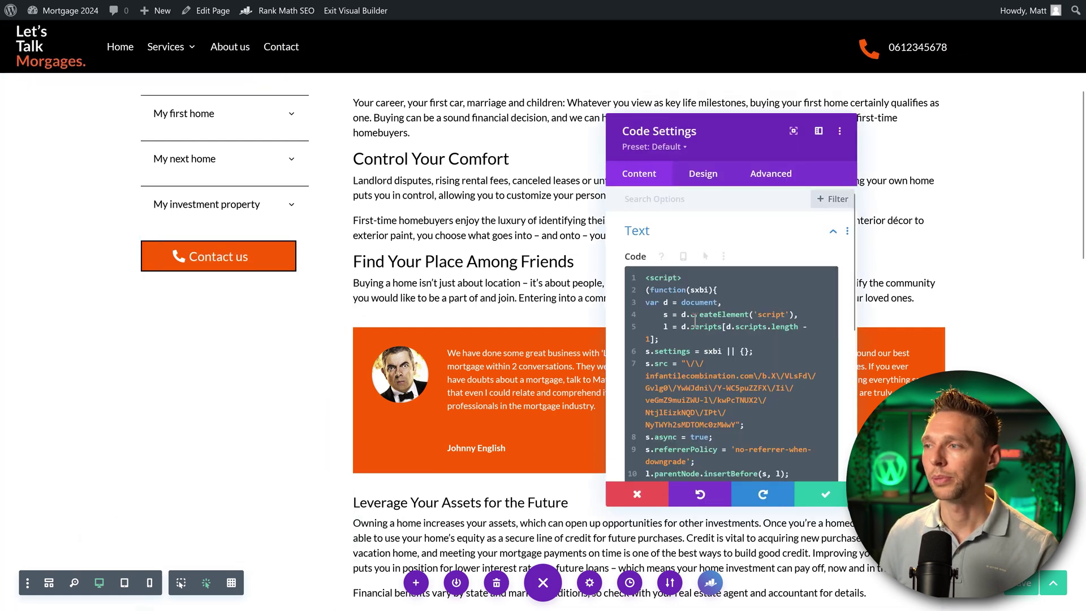
click(817, 498)
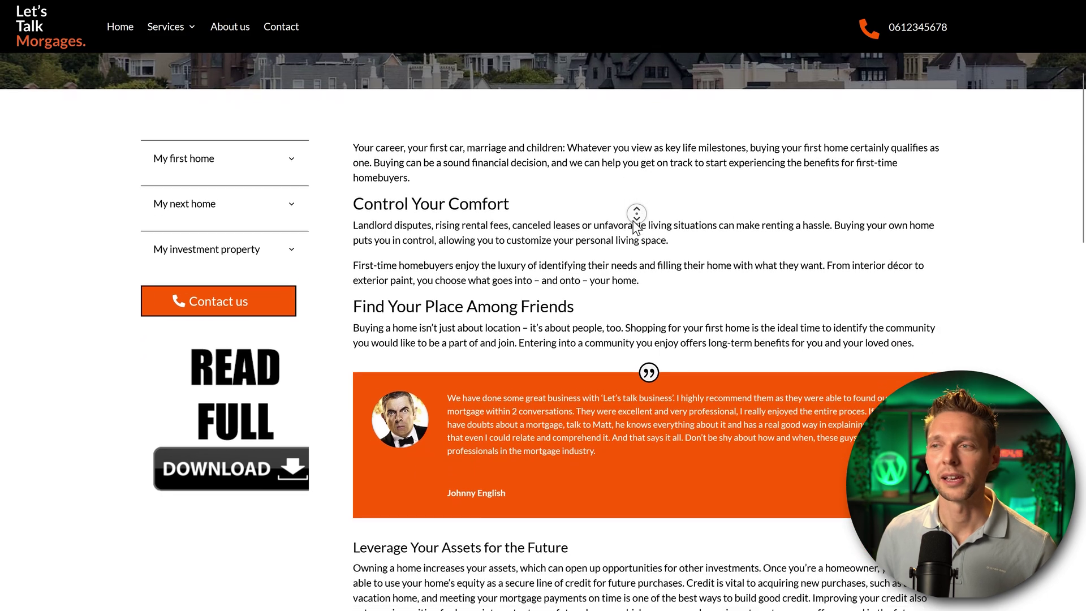
middle_click(636, 226)
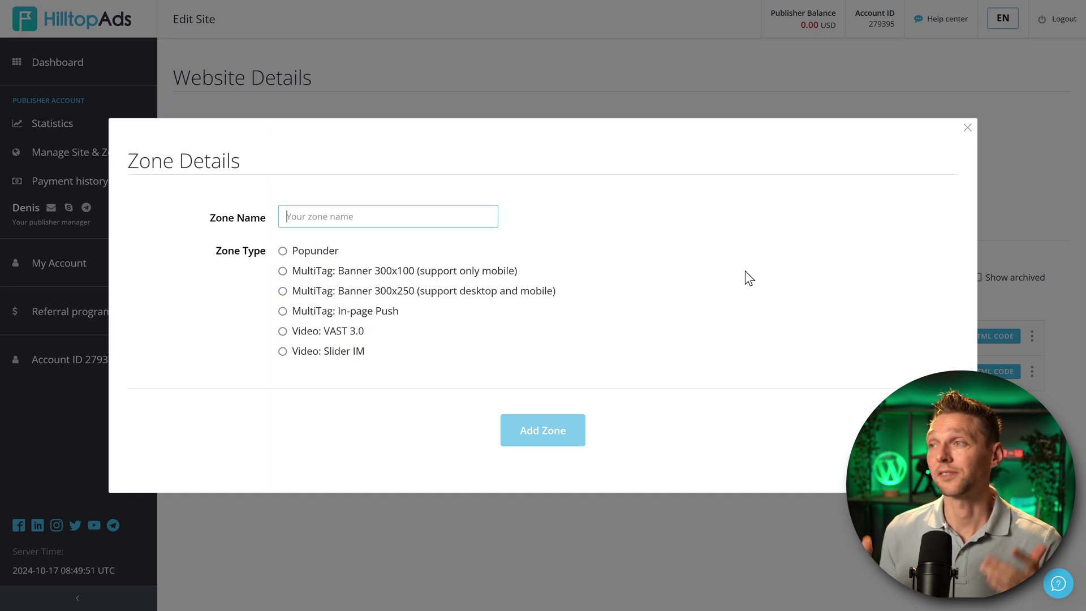
Close the blank Zone Details form and open the overview of sites and zones.
click(941, 98)
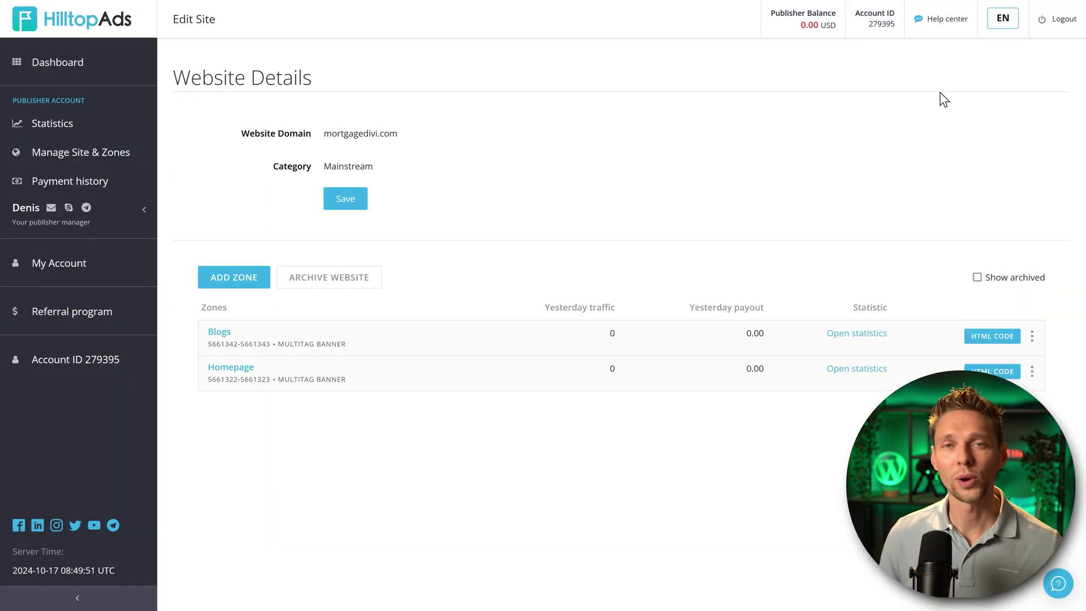
click(943, 23)
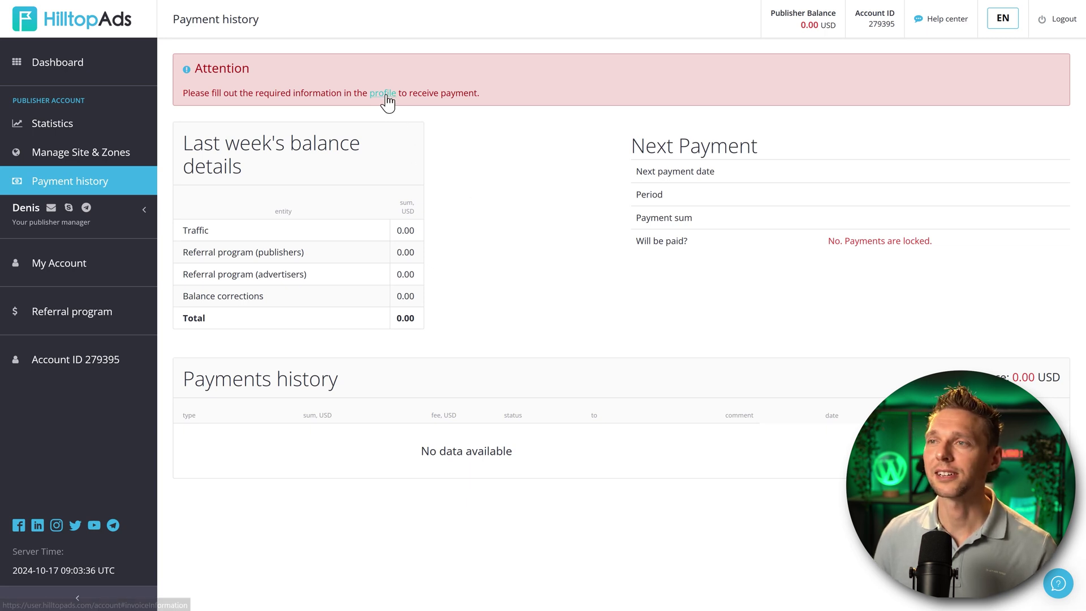
Follow the profile link from Payment history to the account's profile details.
click(387, 96)
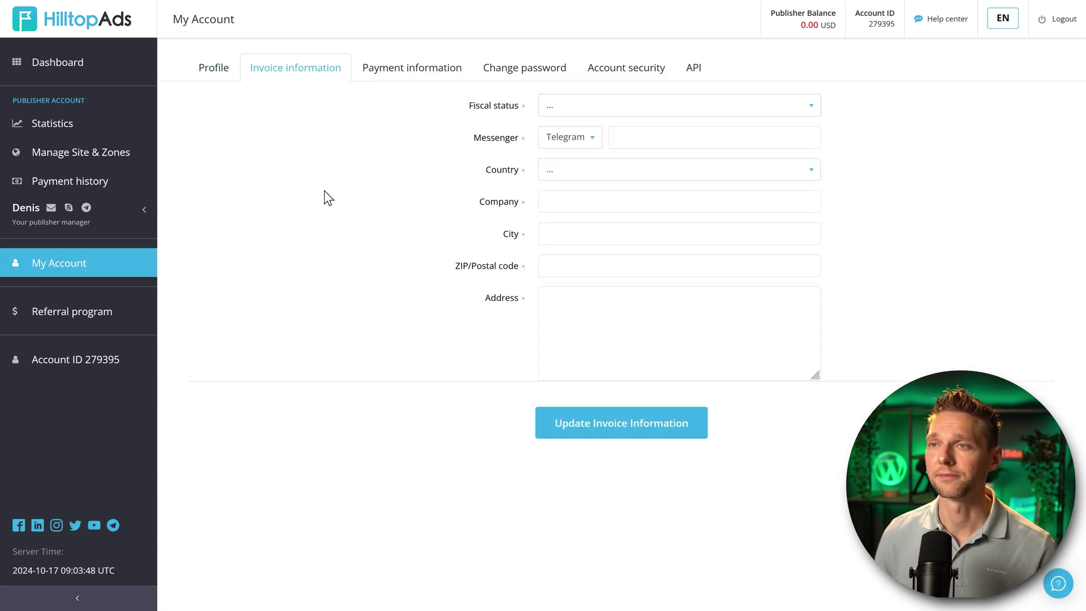
click(210, 82)
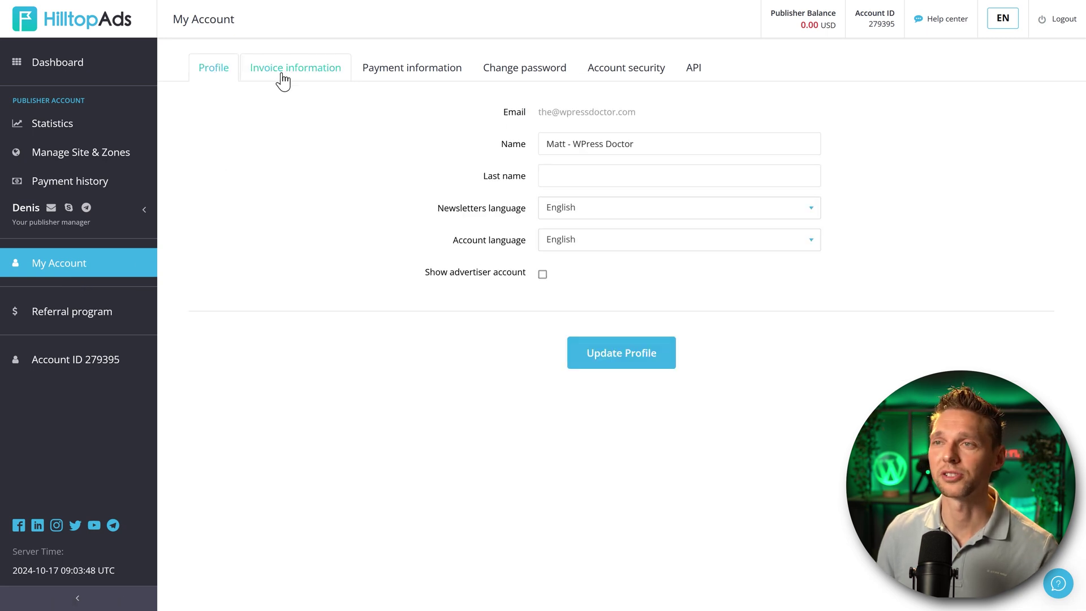
On the Invoice information tab, set fiscal status to Individual and enter the Skype handle.
click(293, 76)
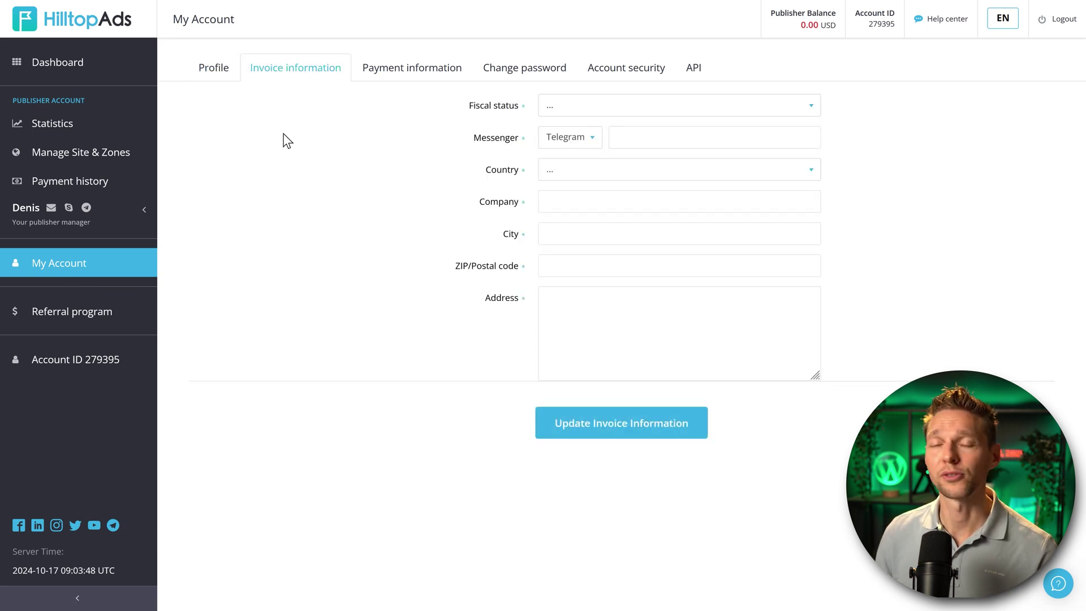
click(491, 119)
drag(485, 137, 489, 137)
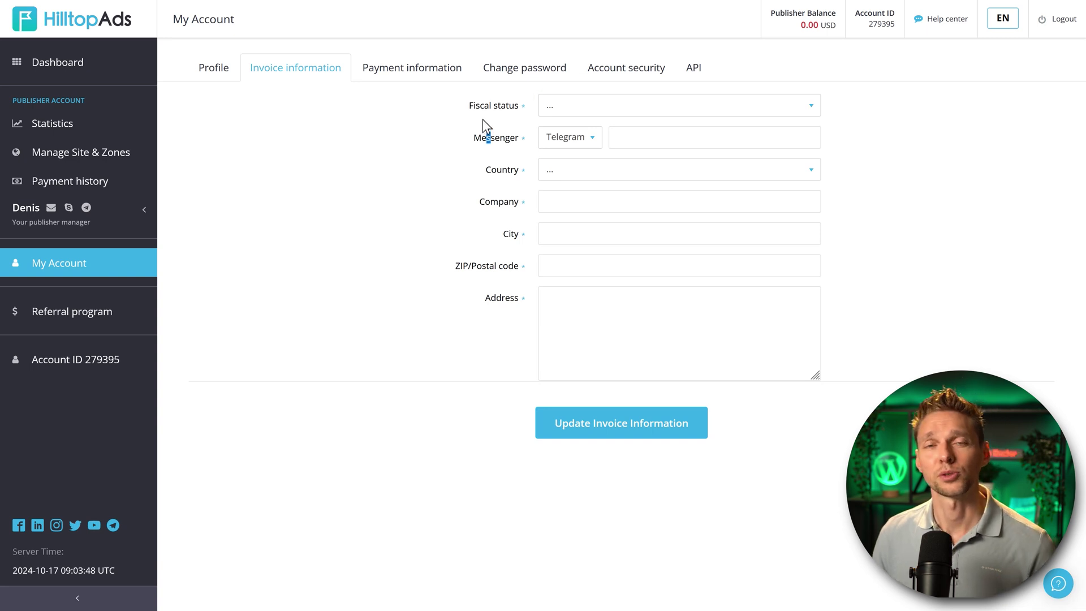
click(574, 107)
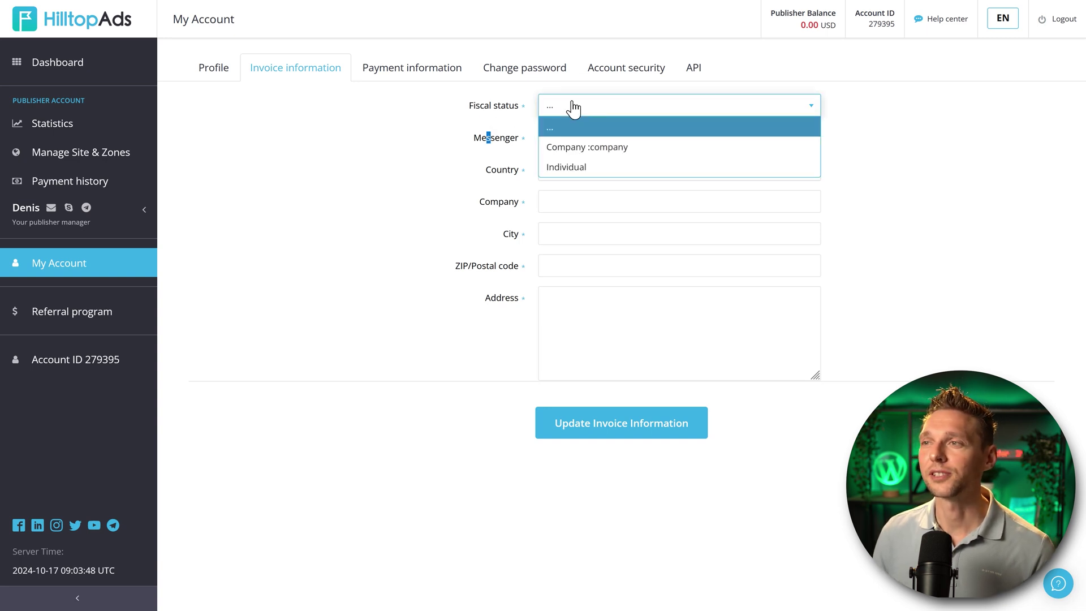
click(607, 170)
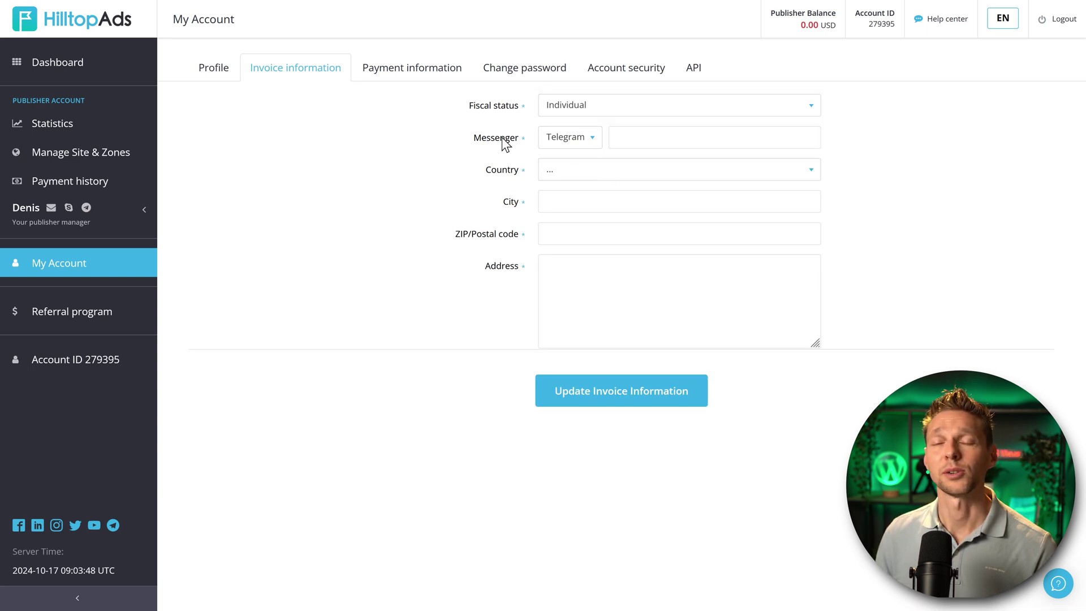
click(563, 141)
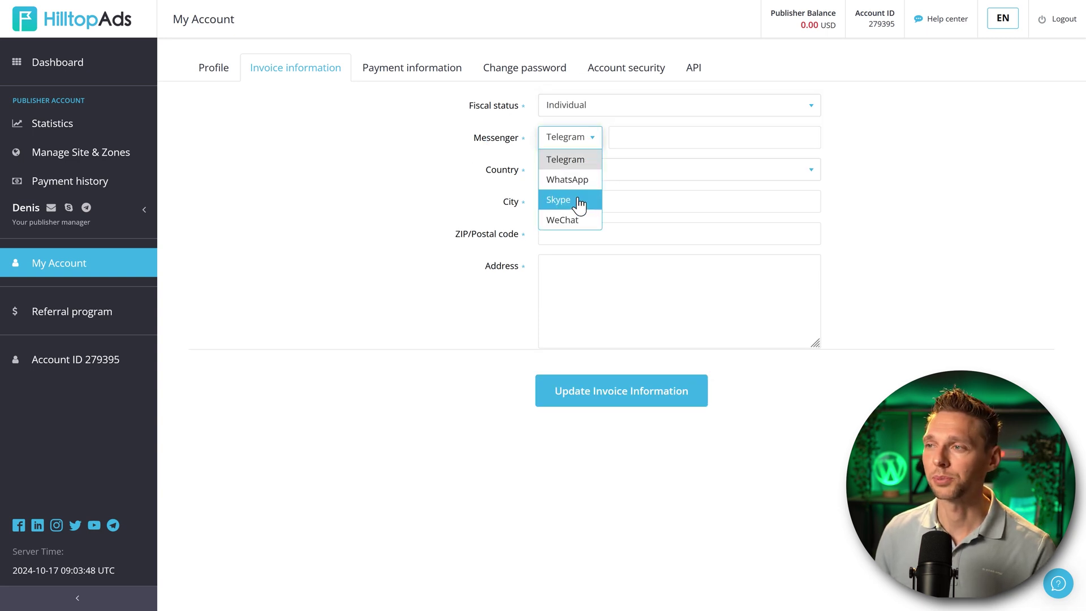
click(581, 200)
click(645, 144)
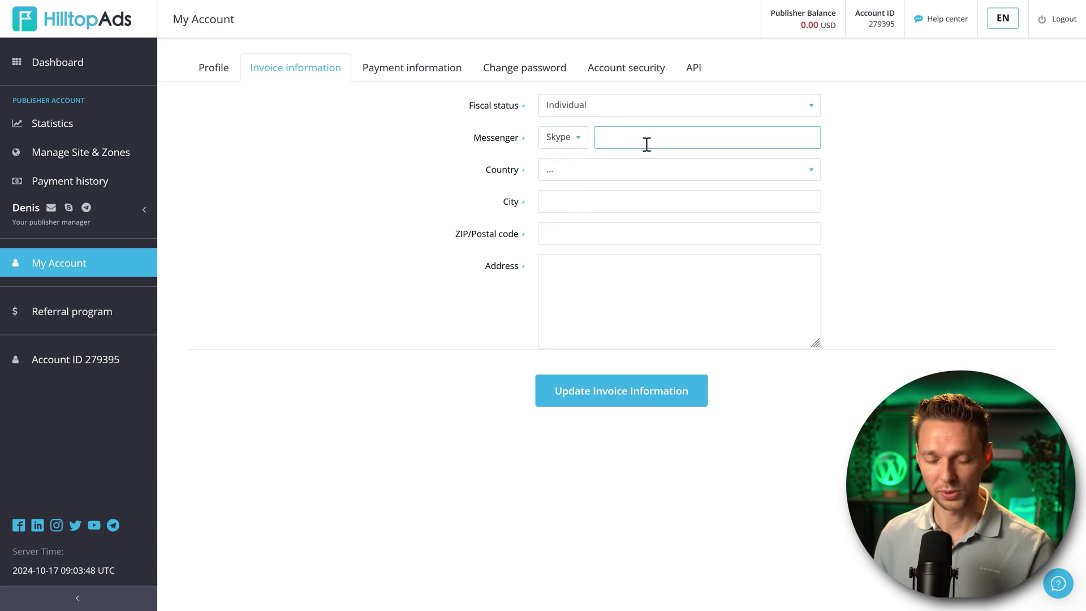
text(wpressdoctor)
Pick Netherlands, fill in the city, postal code and street address, and update the invoice information.
click(577, 170)
text(neter)
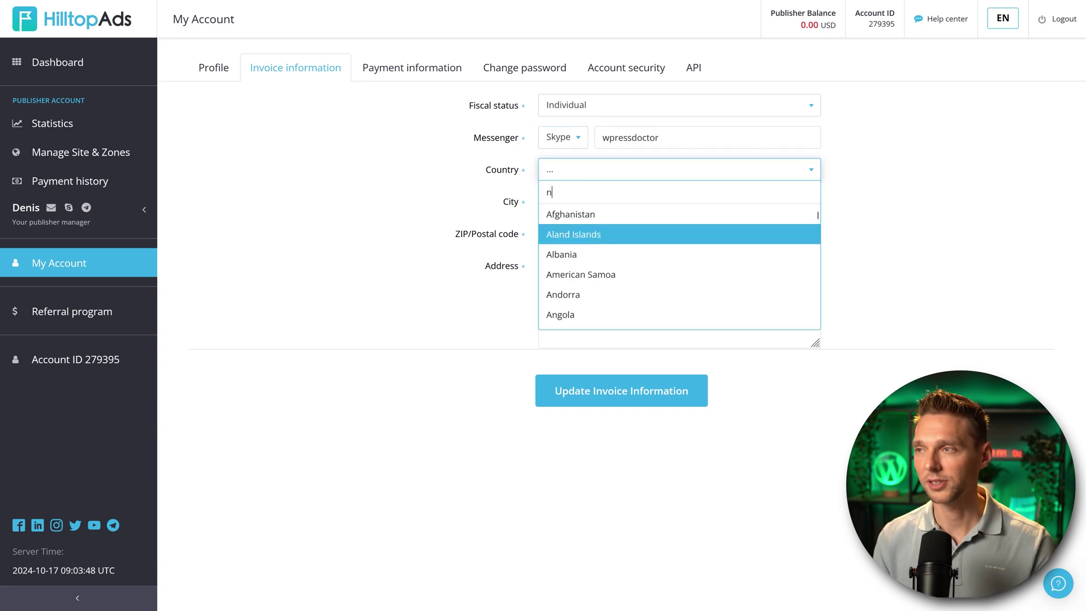
key(BackSpace)
key(BackSpace)
text(h)
click(583, 205)
text(Utrecht)
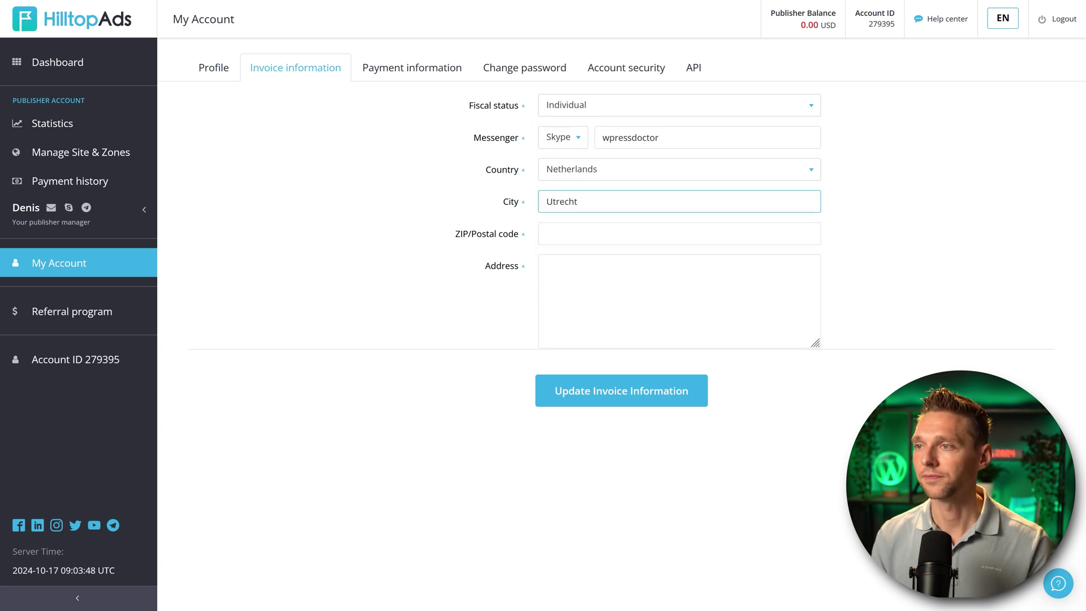
key(Tab)
text(1111AA)
click(593, 280)
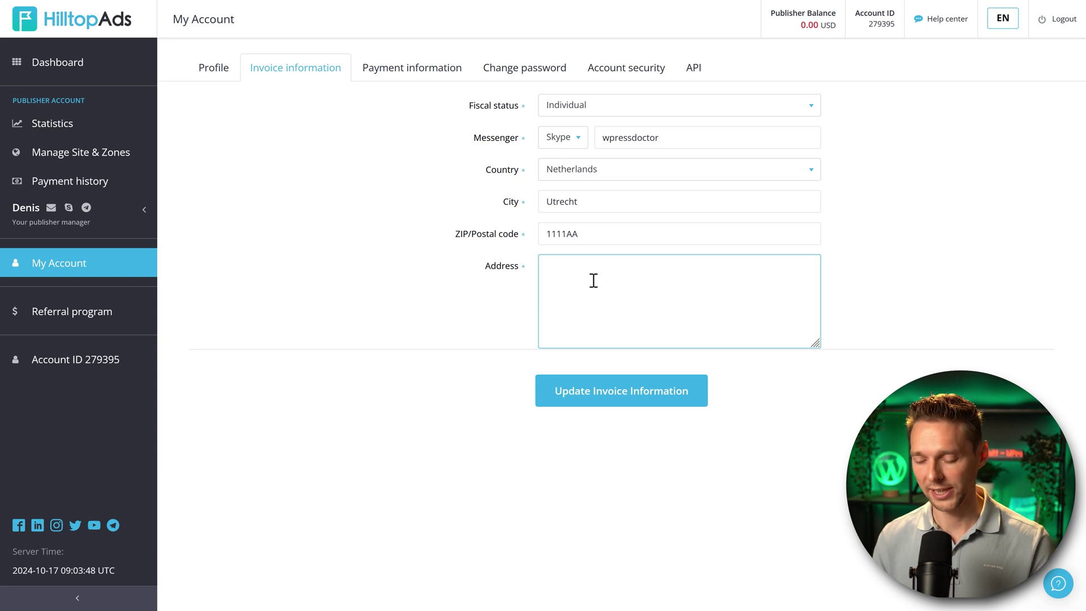
text(WordPress Street 45)
click(598, 395)
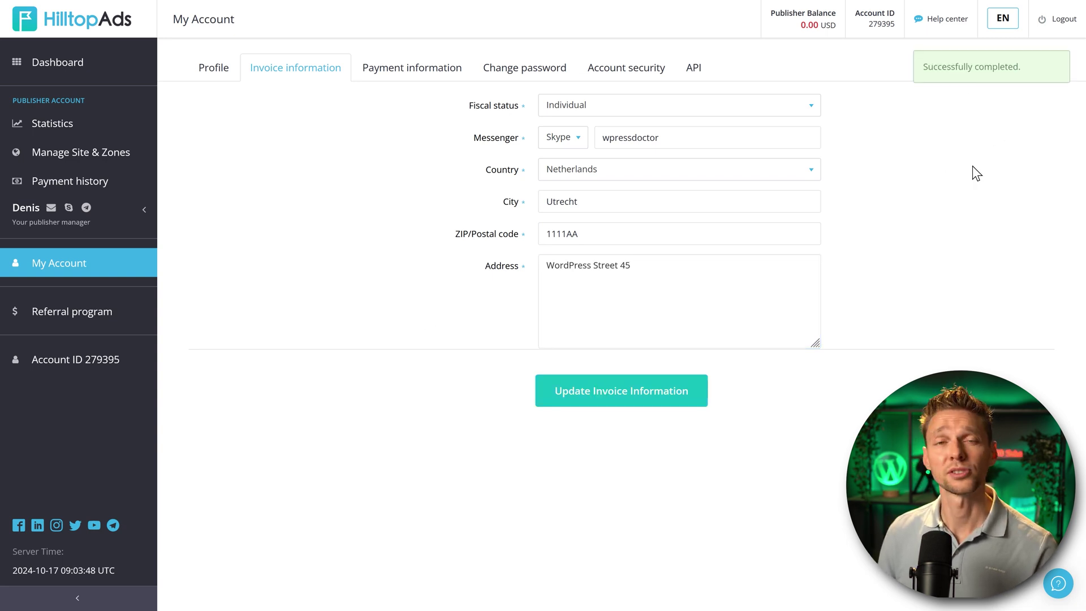
Choose PayPal as payment system, paste the payout e-mail, keep the 20 USD minimum and save.
click(410, 76)
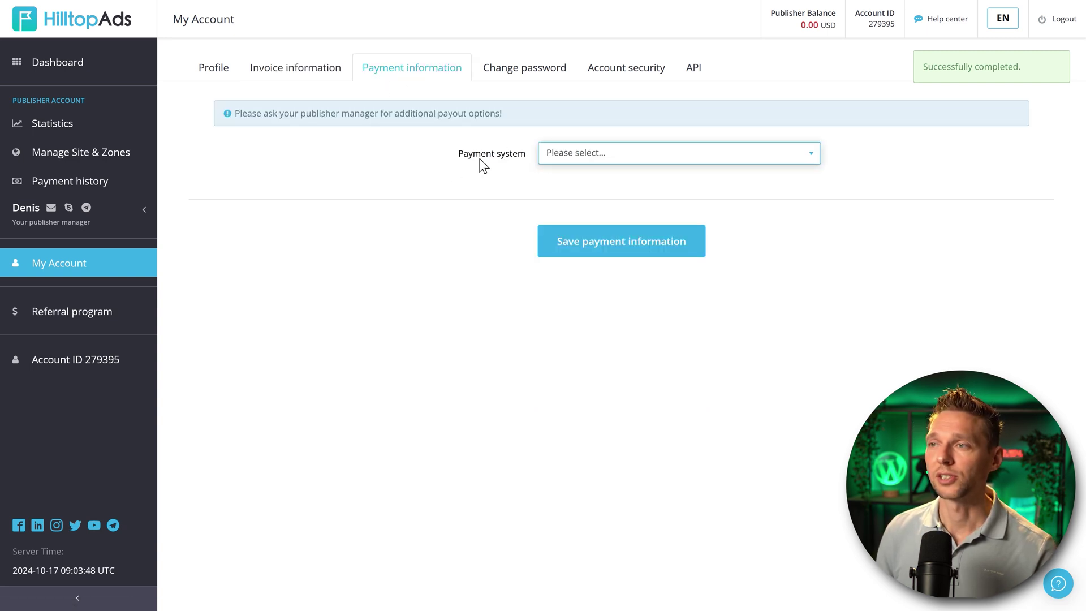
click(586, 163)
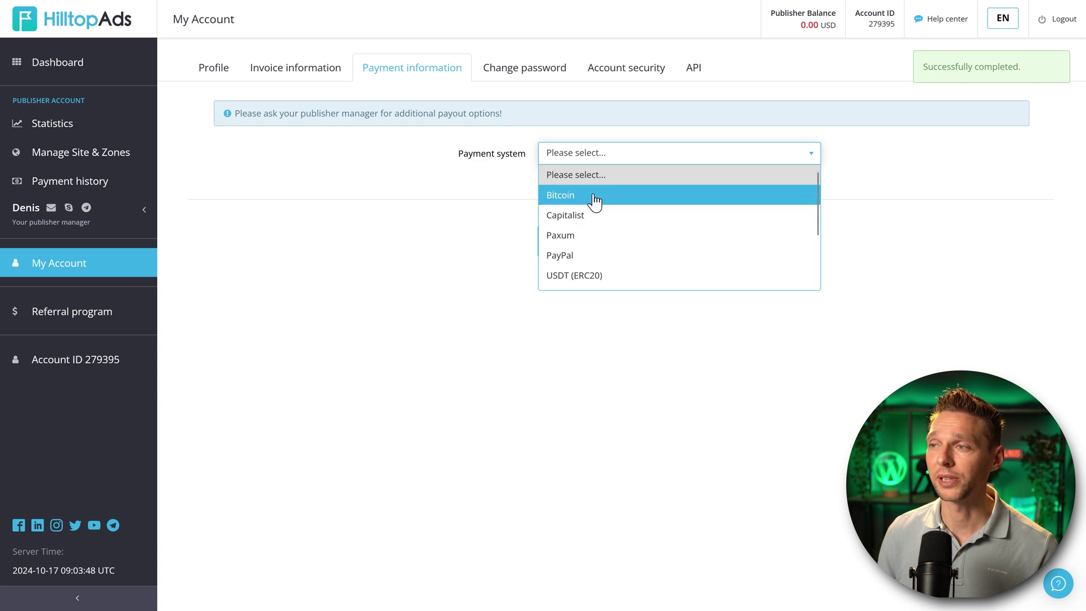
click(589, 255)
click(572, 188)
key(ctrl+v)
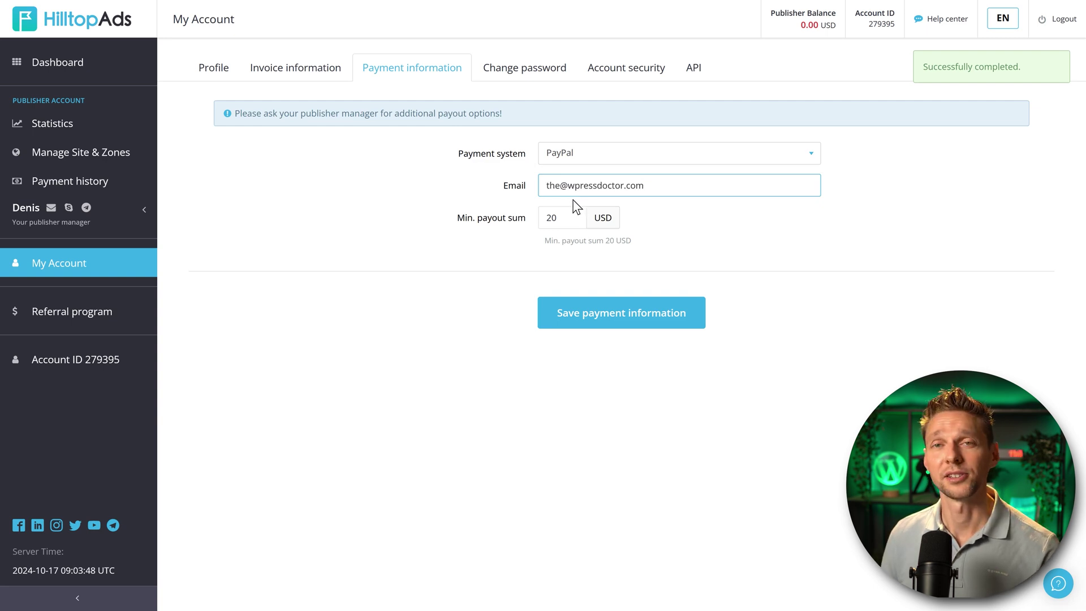
click(575, 218)
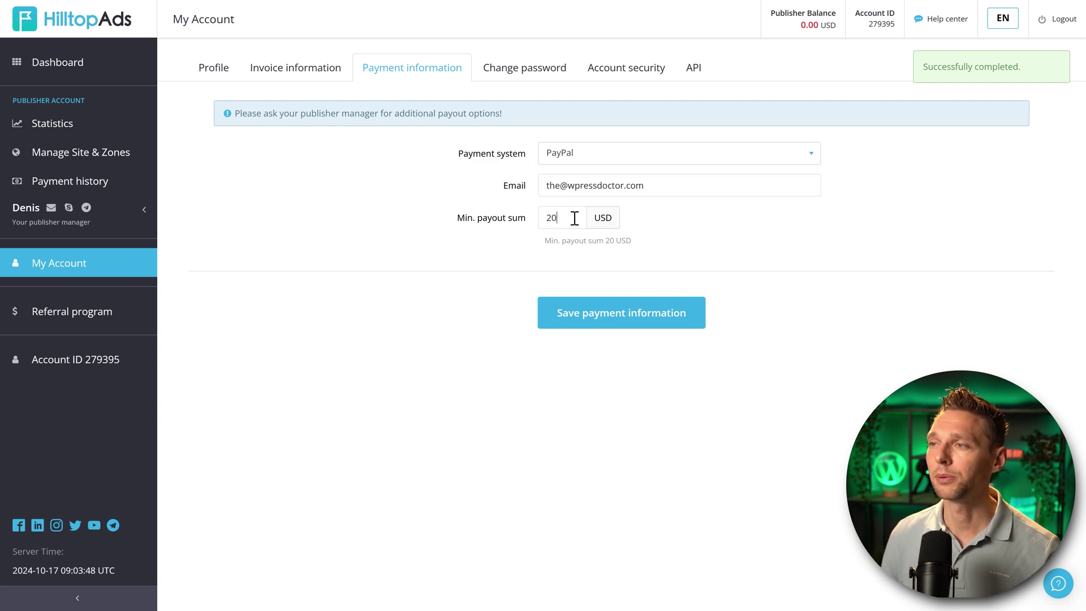
click(526, 263)
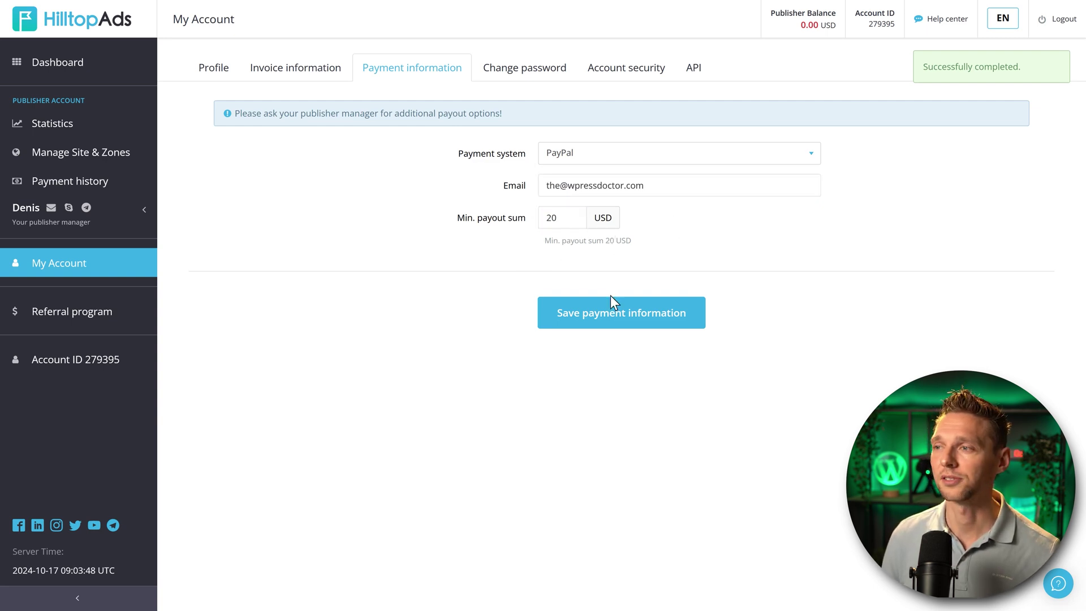
click(610, 314)
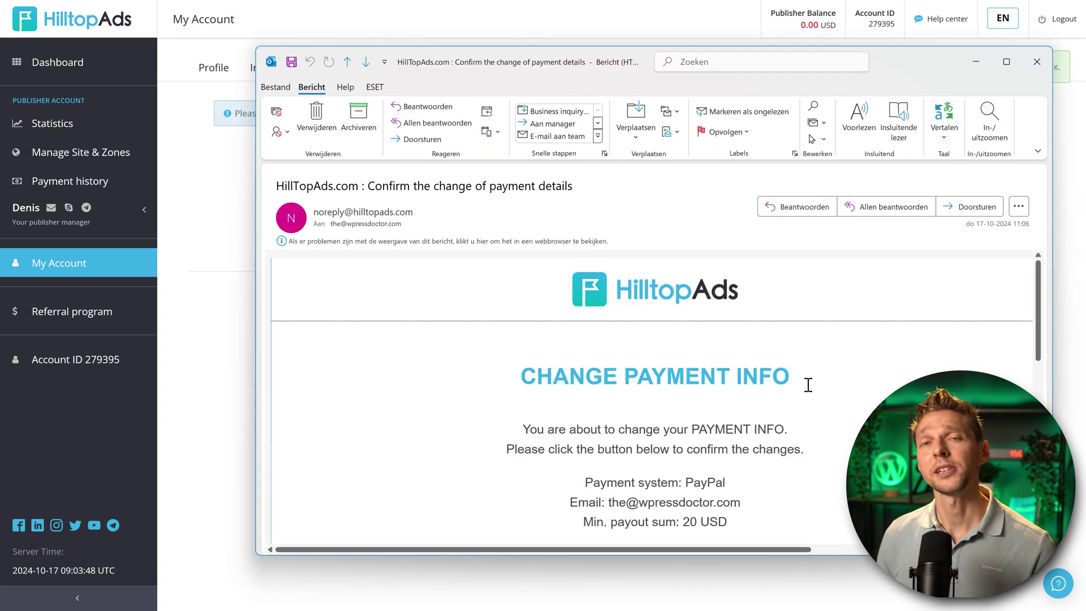
Scroll through the HilltopAds e-mail and hit CONFIRM CHANGES for the PayPal details.
middle_click(815, 378)
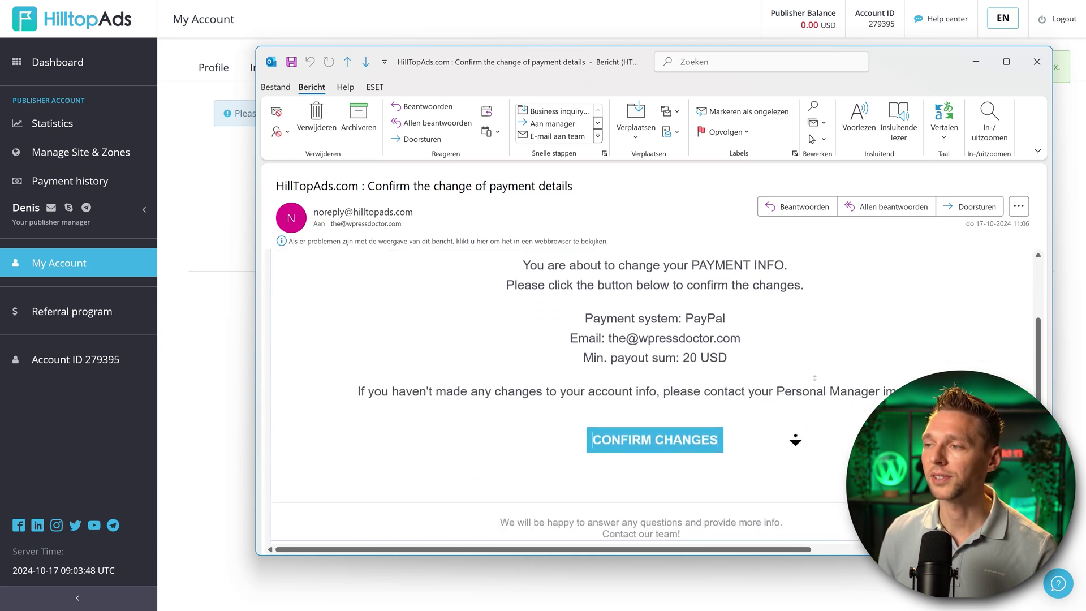
middle_click(727, 347)
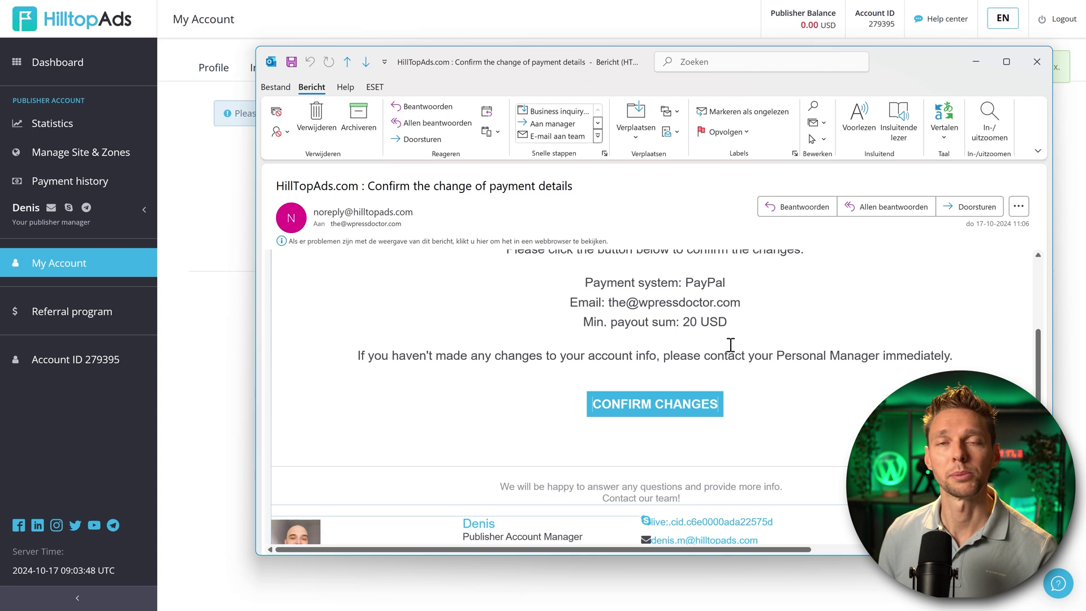
click(664, 417)
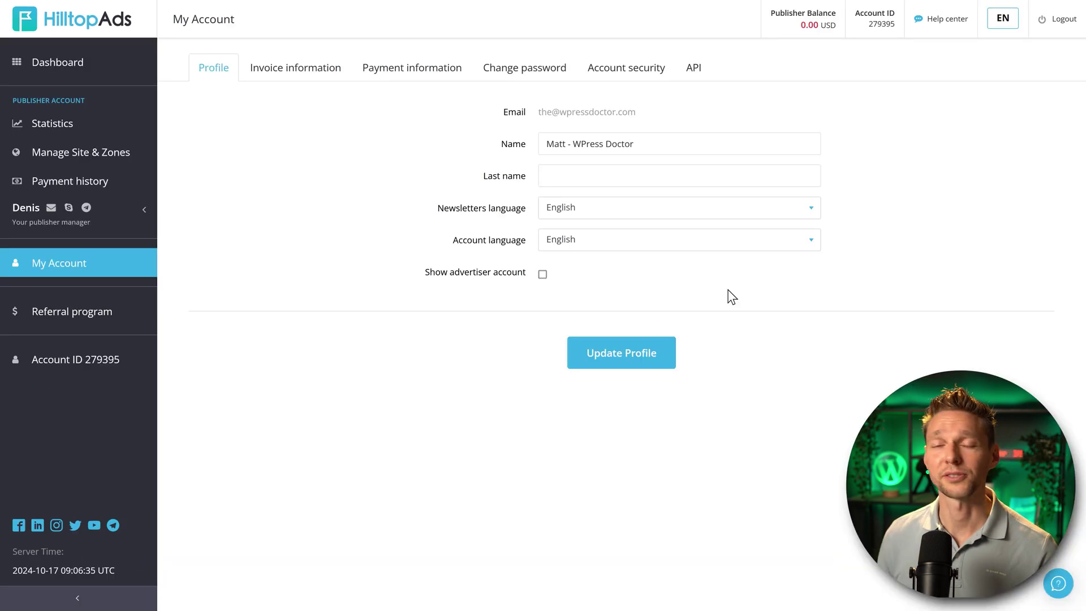
Go to the Account security tab and tick Enable two-factor auth to show the OTP key.
click(412, 68)
click(524, 69)
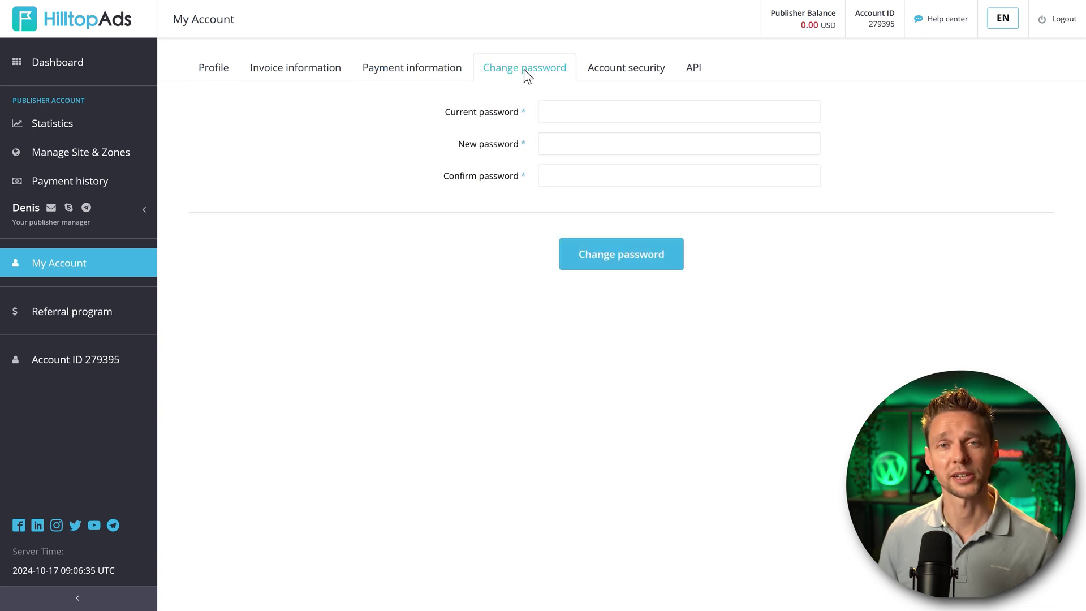
click(630, 74)
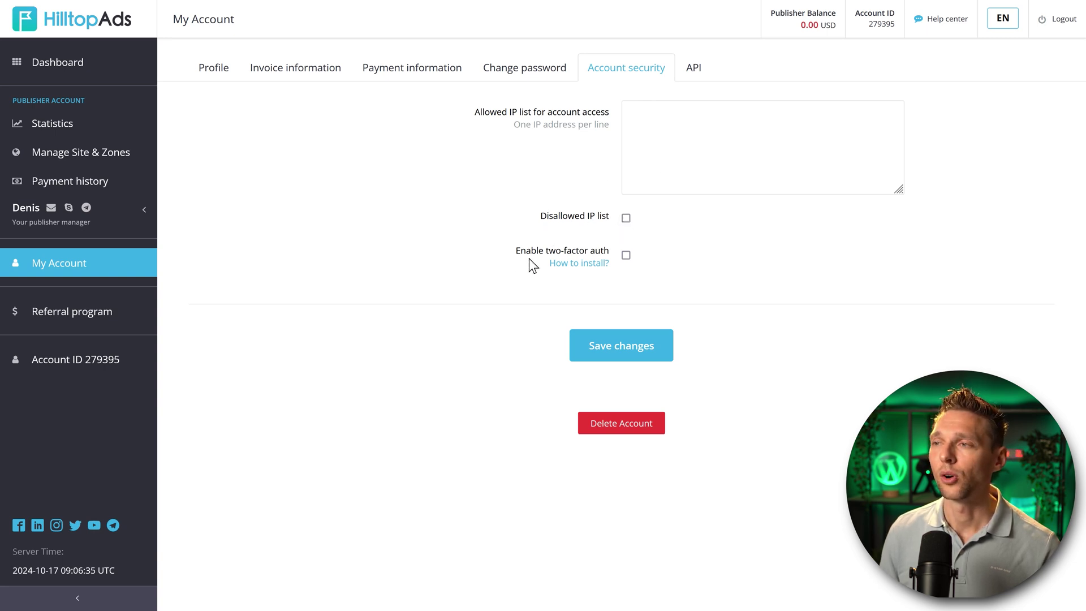
click(625, 255)
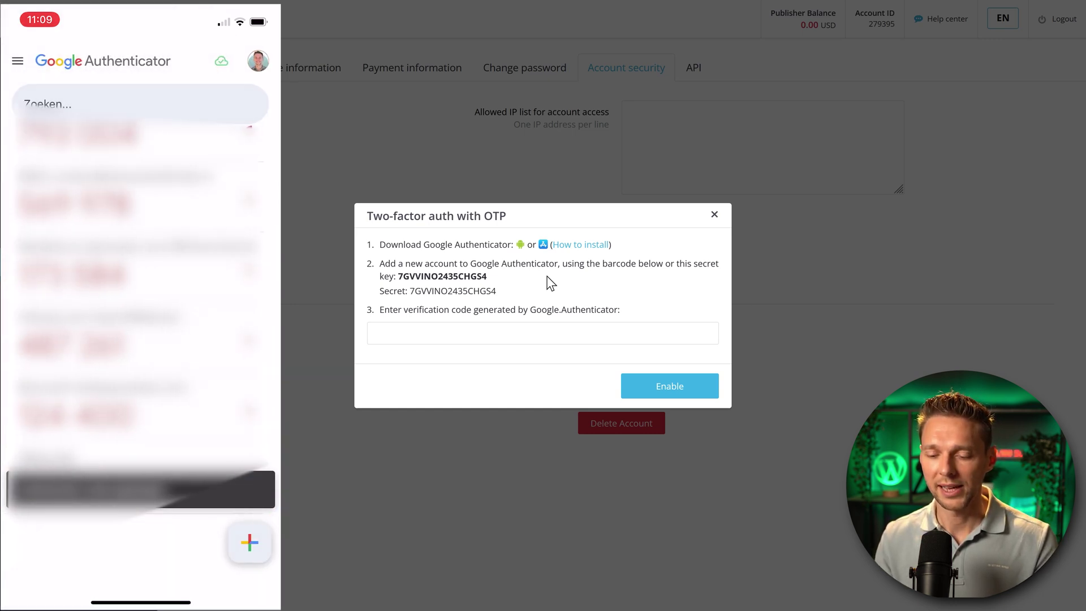
Enter the Google Authenticator verification code and enable two-factor auth.
click(449, 338)
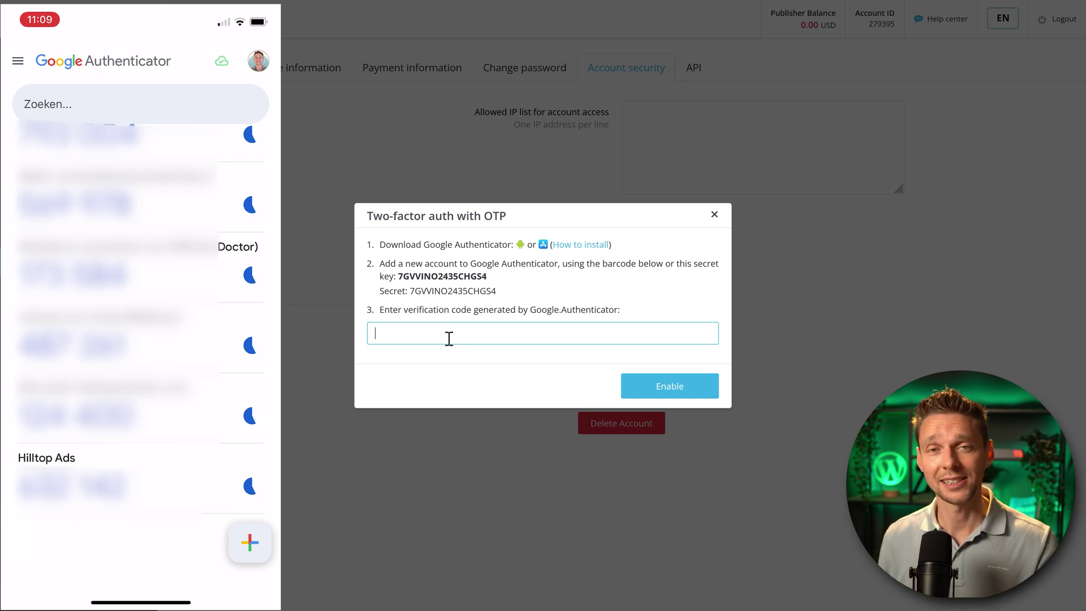
click(635, 392)
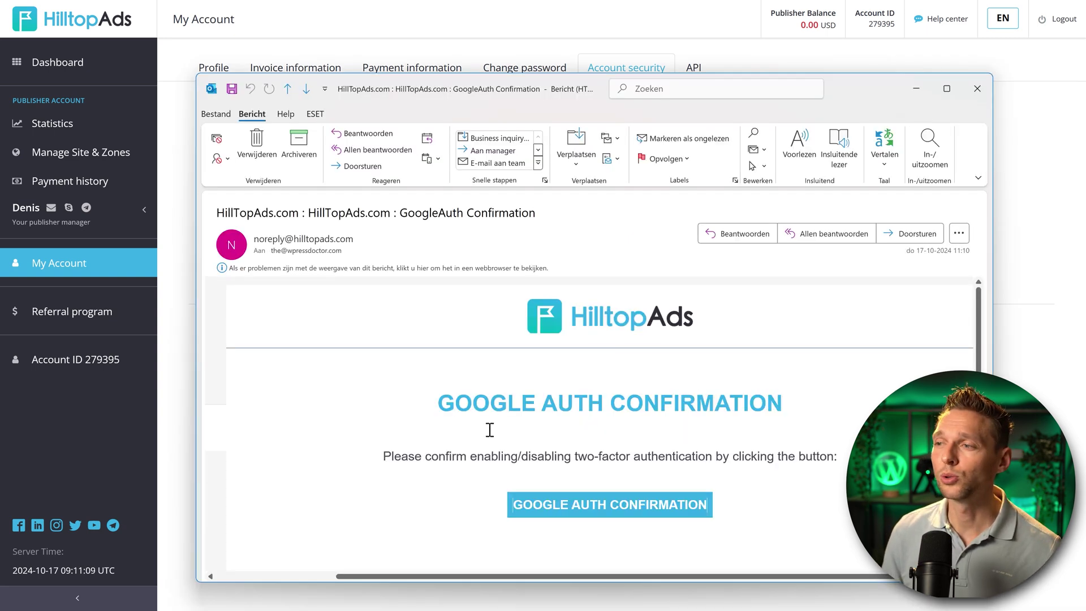
Press GOOGLE AUTH CONFIRMATION in the HilltopAds e-mail.
click(609, 511)
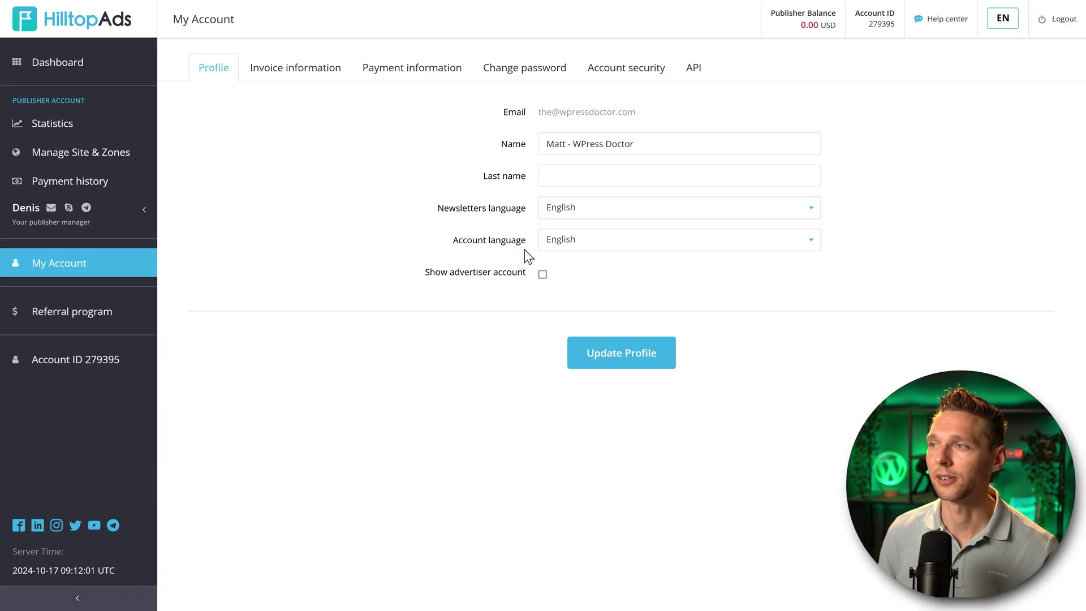
Switch to the Account security settings in My Account.
click(603, 67)
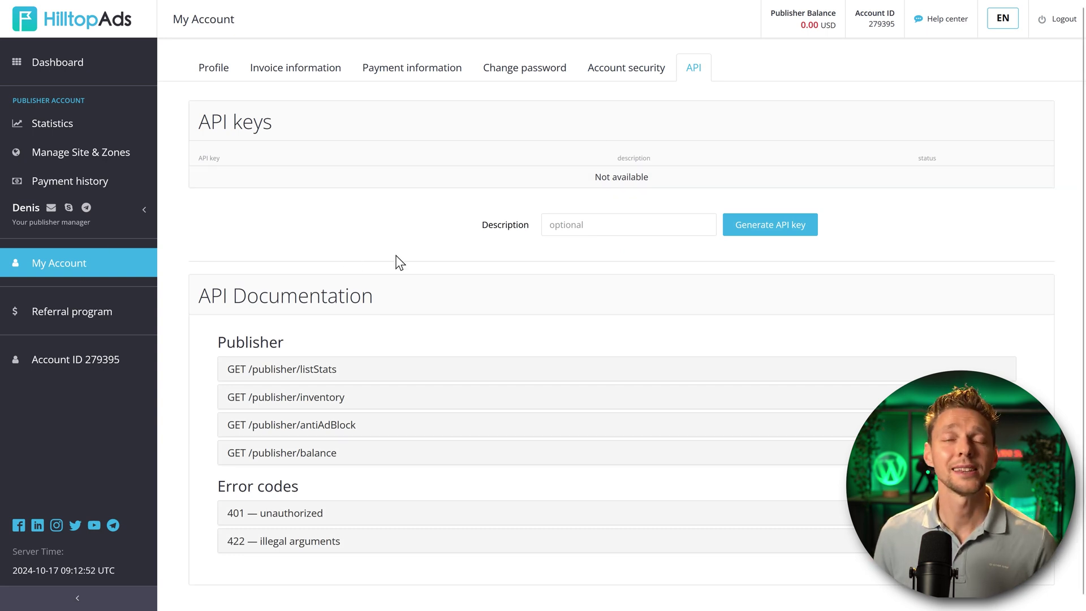
Open Referral program, select the referral link and highlight the 5.0% publisher rate.
click(81, 319)
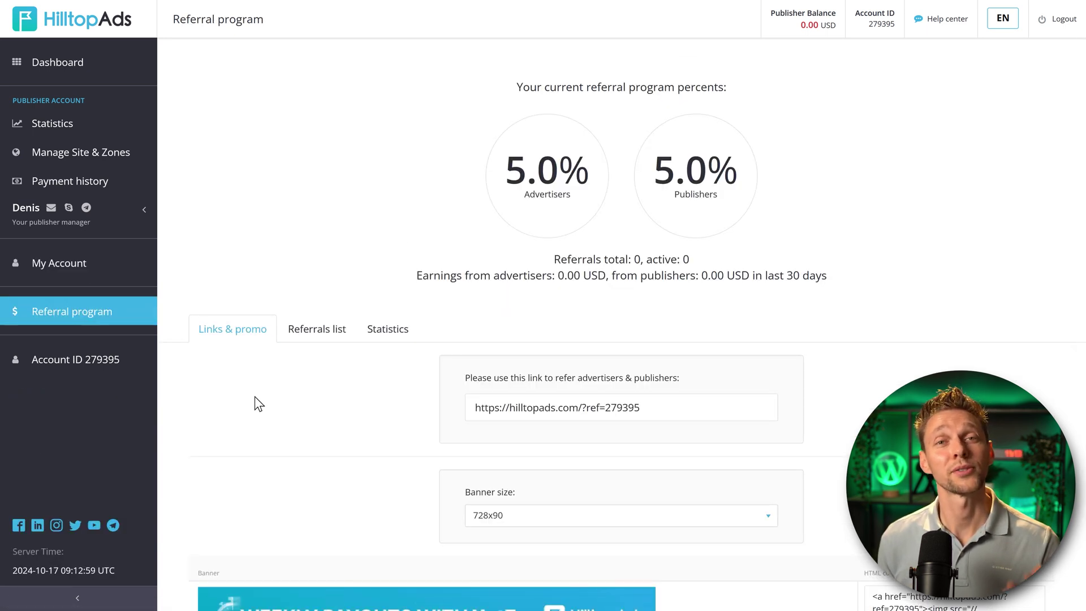
click(662, 406)
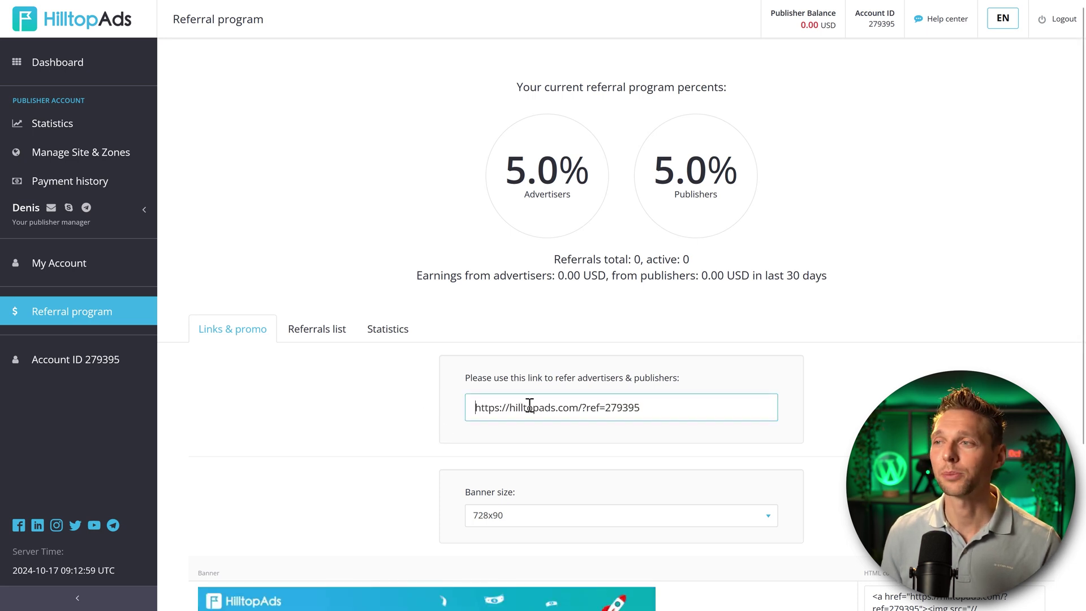
drag(636, 189, 768, 236)
click(772, 236)
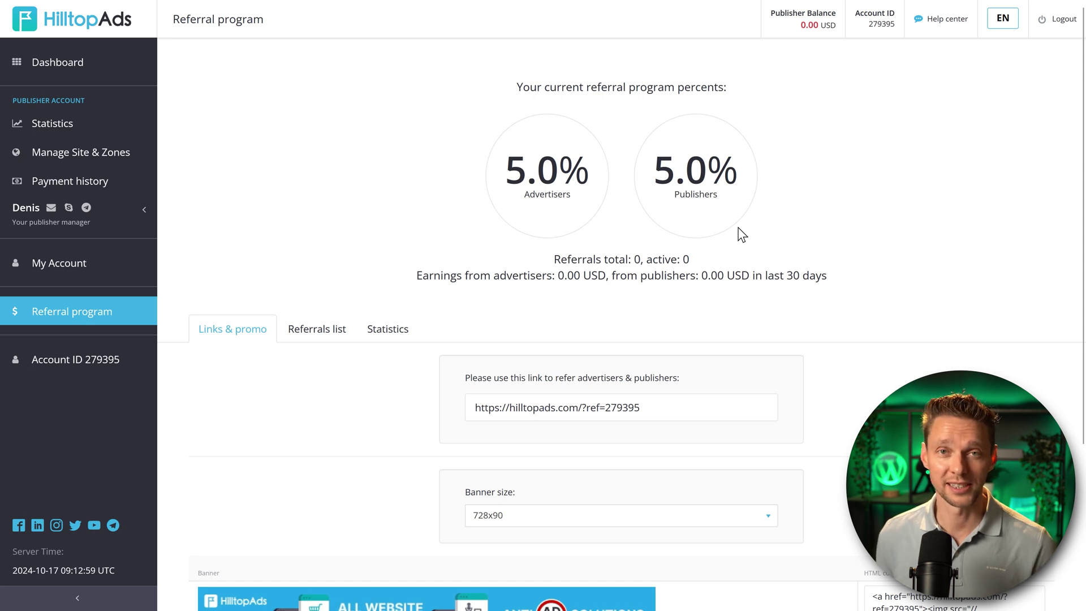
click(574, 418)
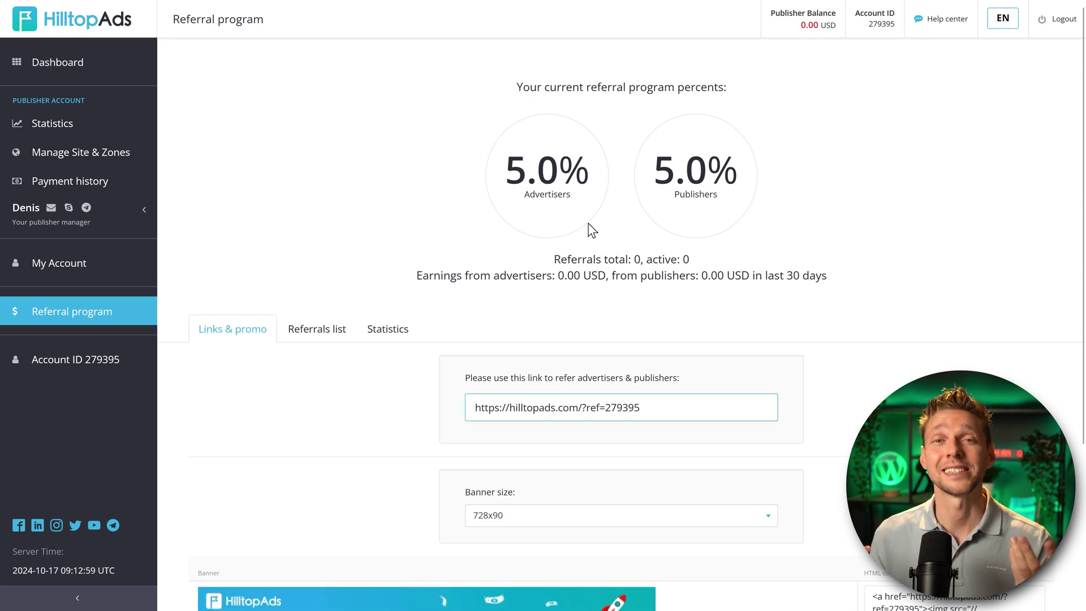
double_click(670, 173)
click(771, 237)
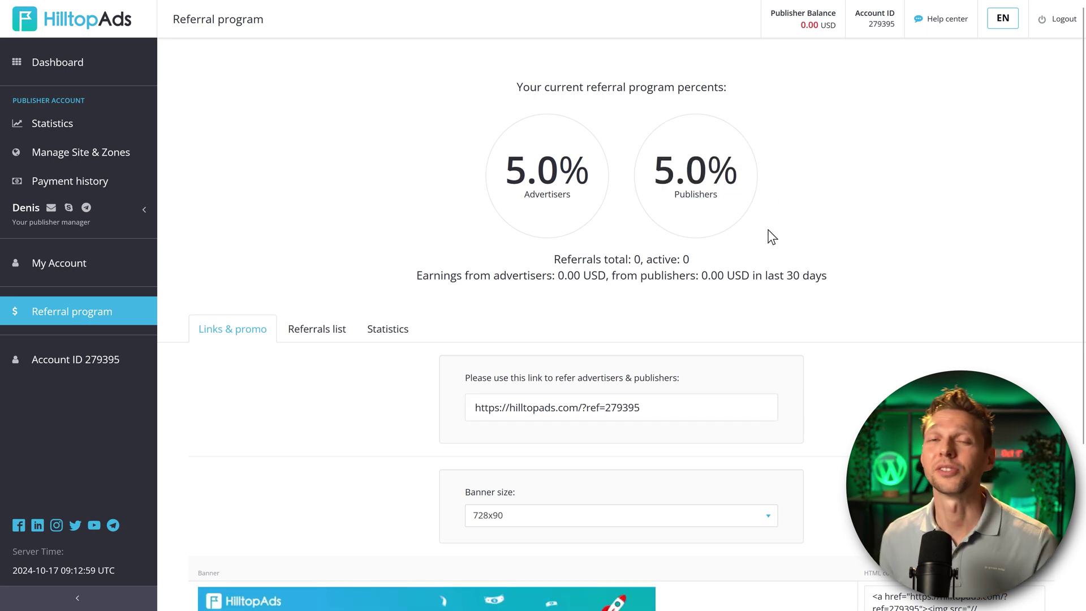